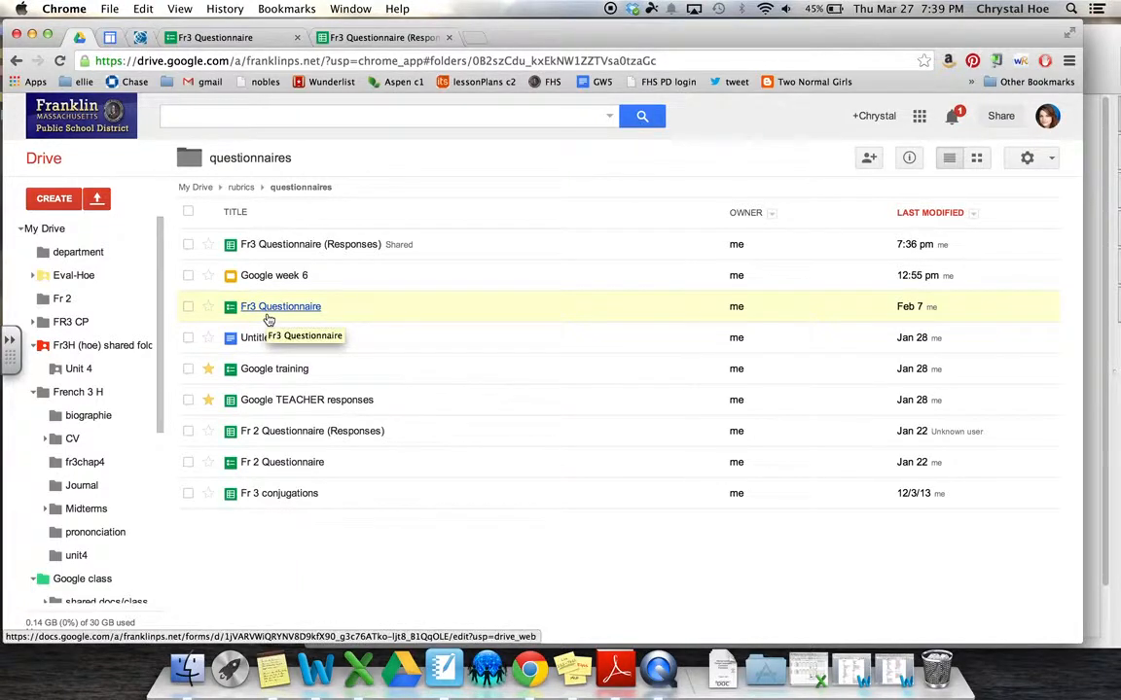
Open the Fr3 Questionnaire form from Drive so the live form is displayed
click(246, 41)
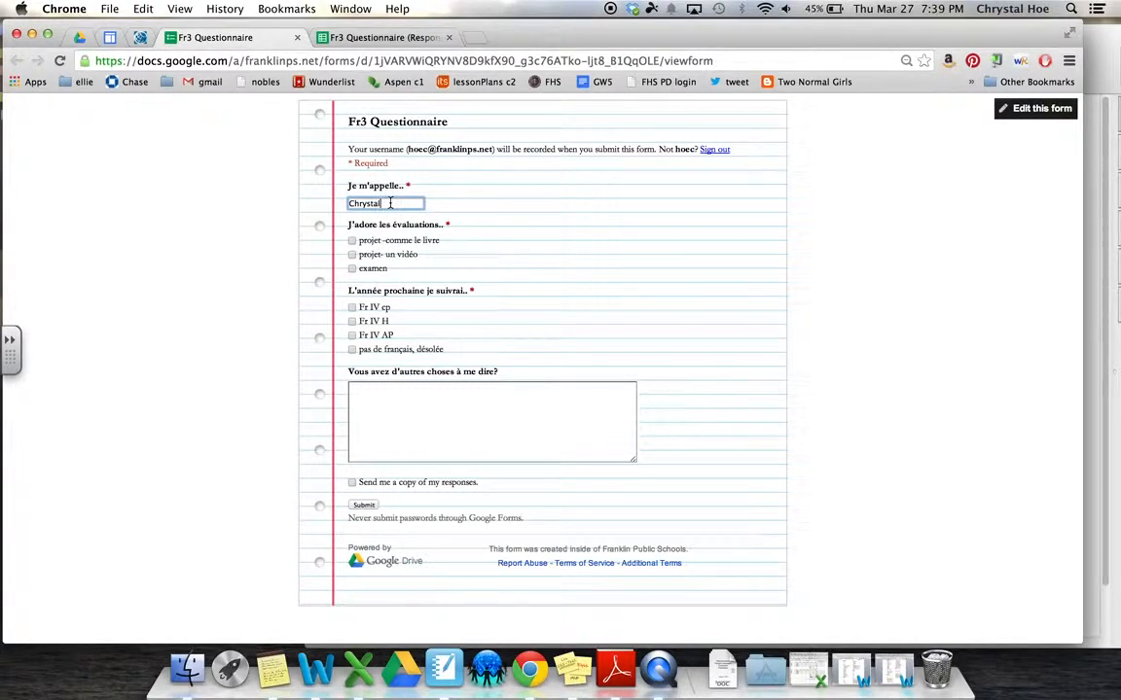
Switch to the Fr3 Questionnaire (Responses) spreadsheet listing the student submissions
click(382, 37)
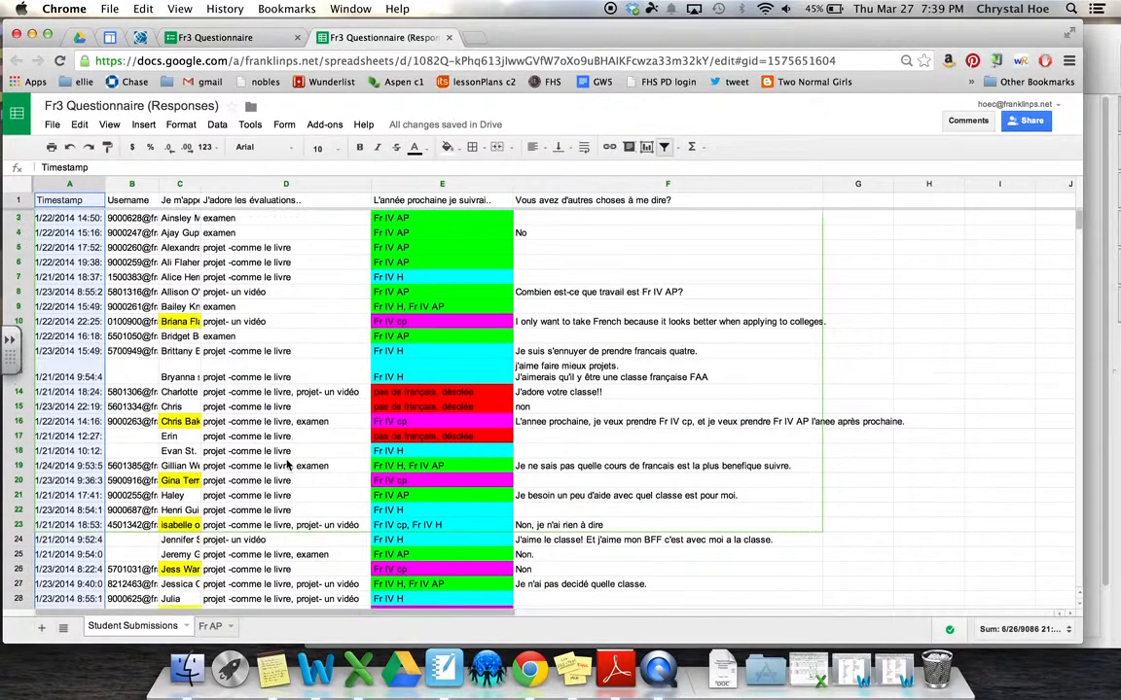
scroll(287, 465, down, 15)
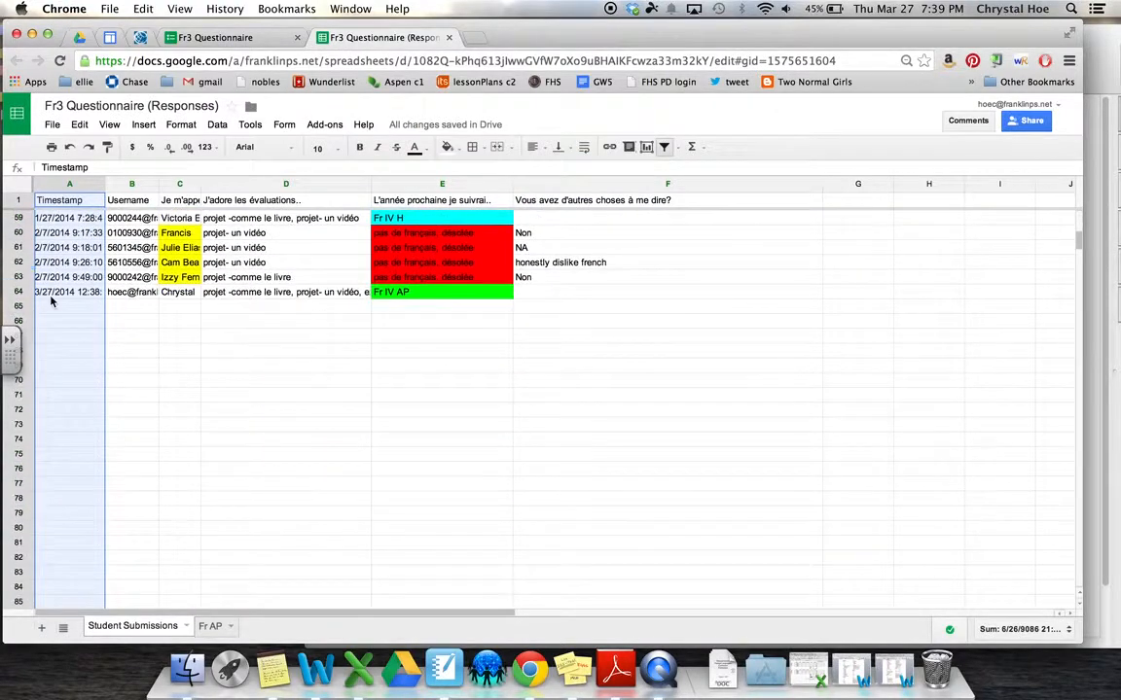
click(53, 299)
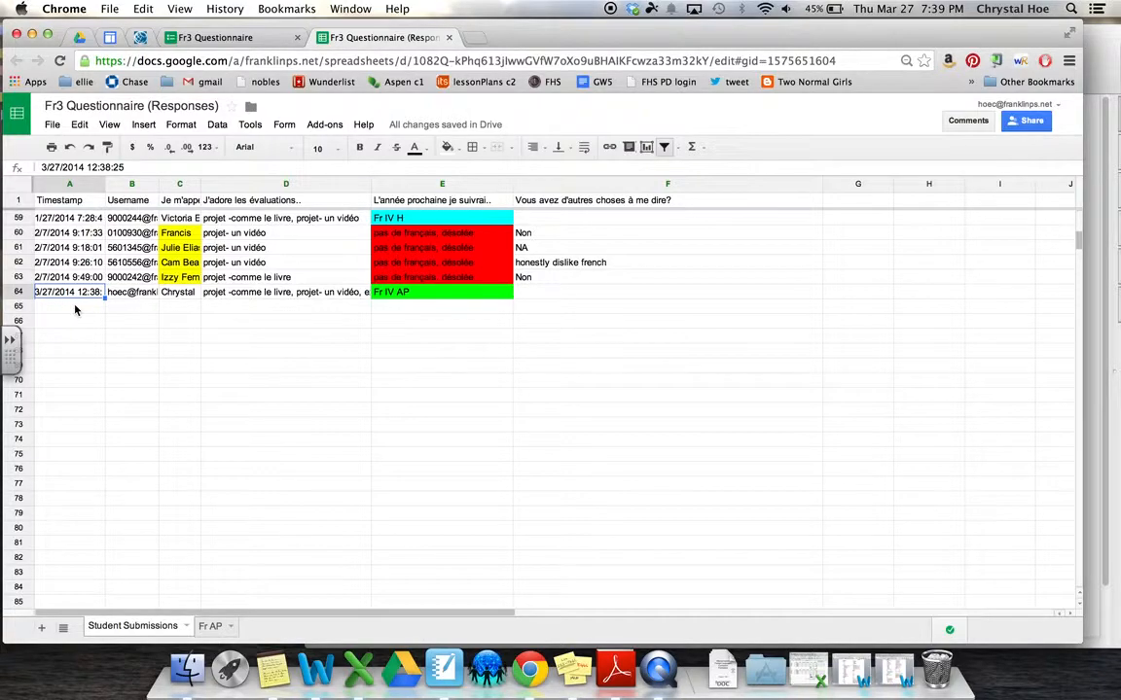
scroll(74, 292, up, 15)
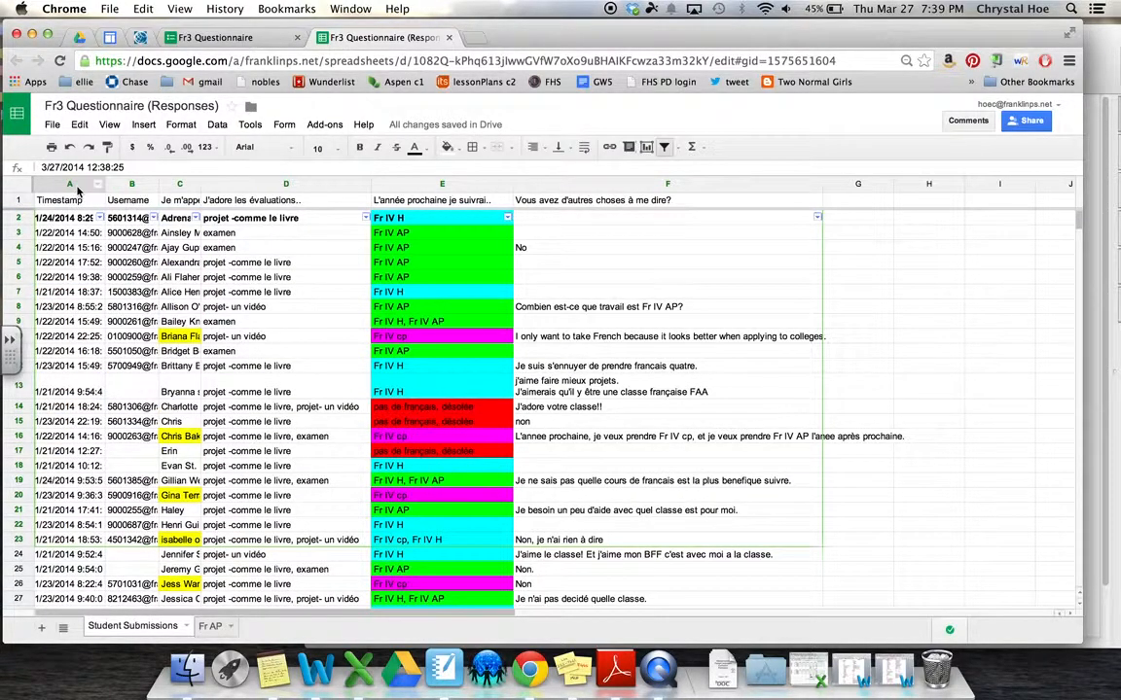
click(78, 187)
Insert a blank column A left of Timestamp, then select the Je m'appelle.. column
right_click(78, 190)
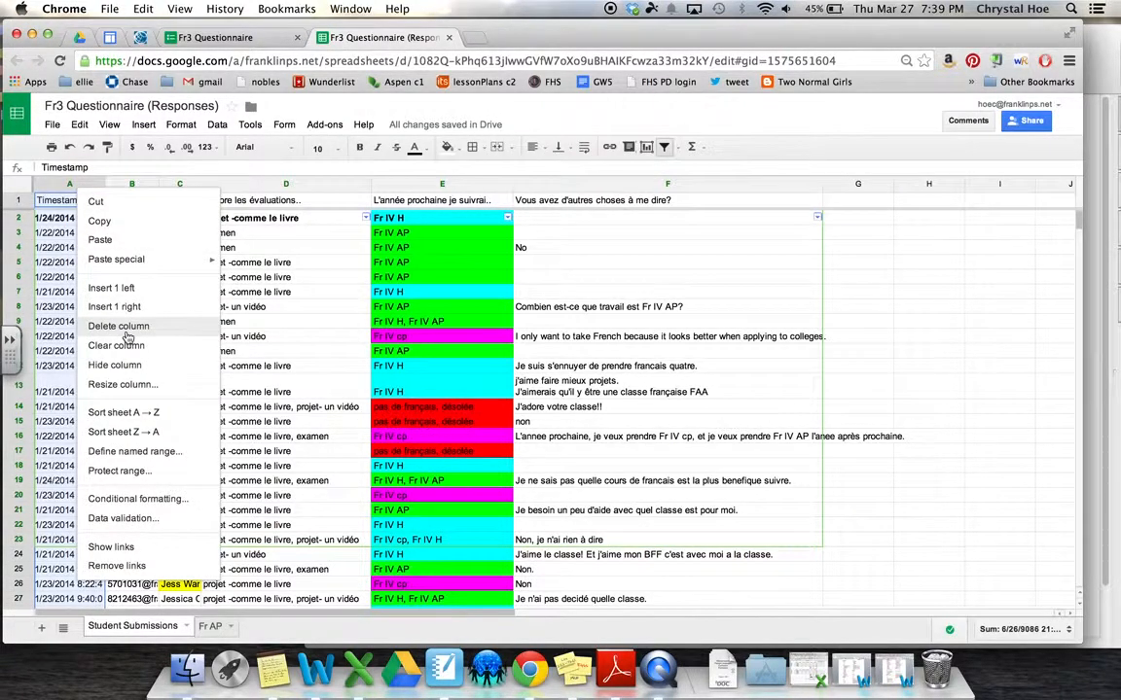
click(129, 294)
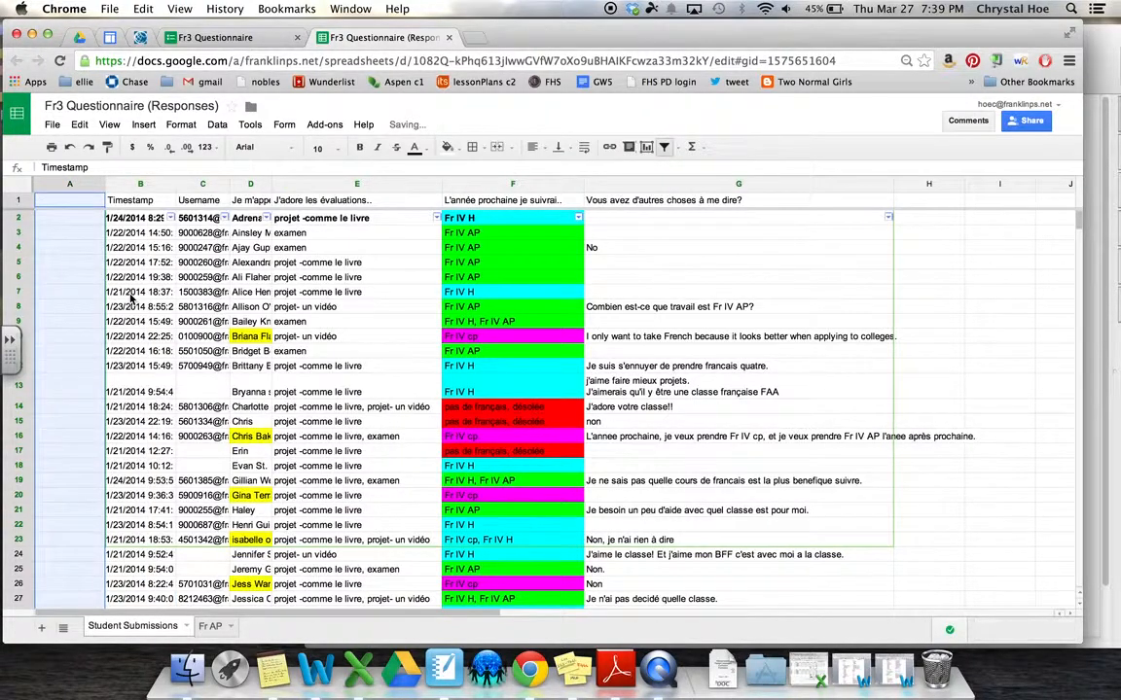
click(67, 289)
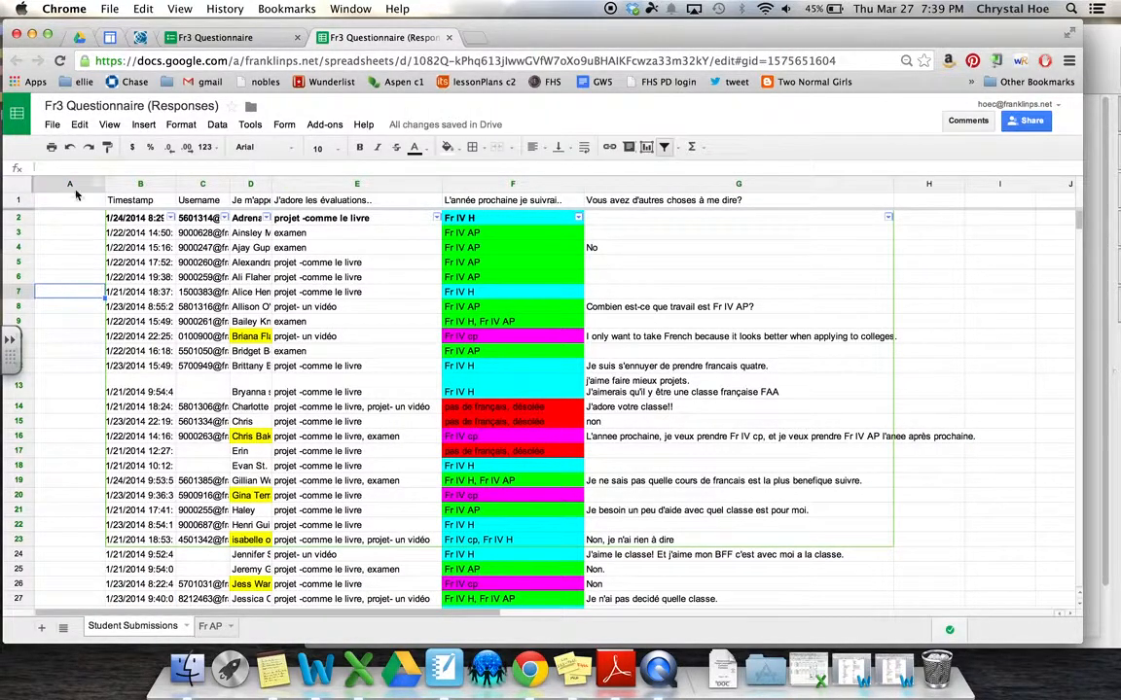
click(251, 184)
Drag the Je m'appelle.. column left so it sits before Username
drag(251, 185, 200, 185)
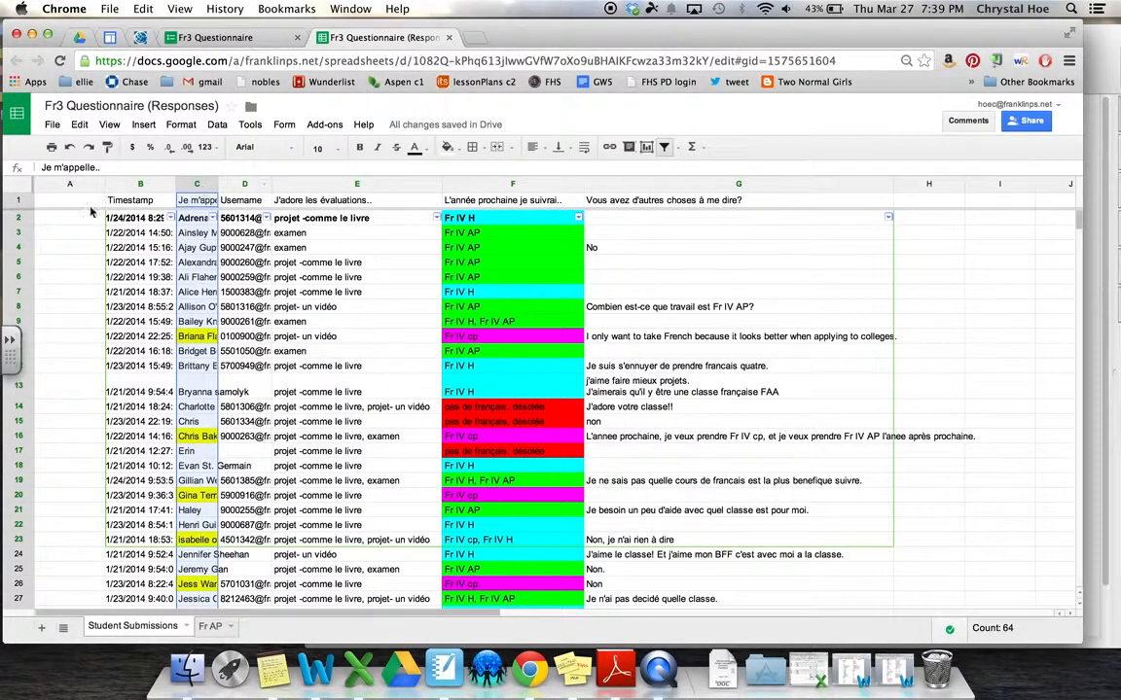
click(61, 217)
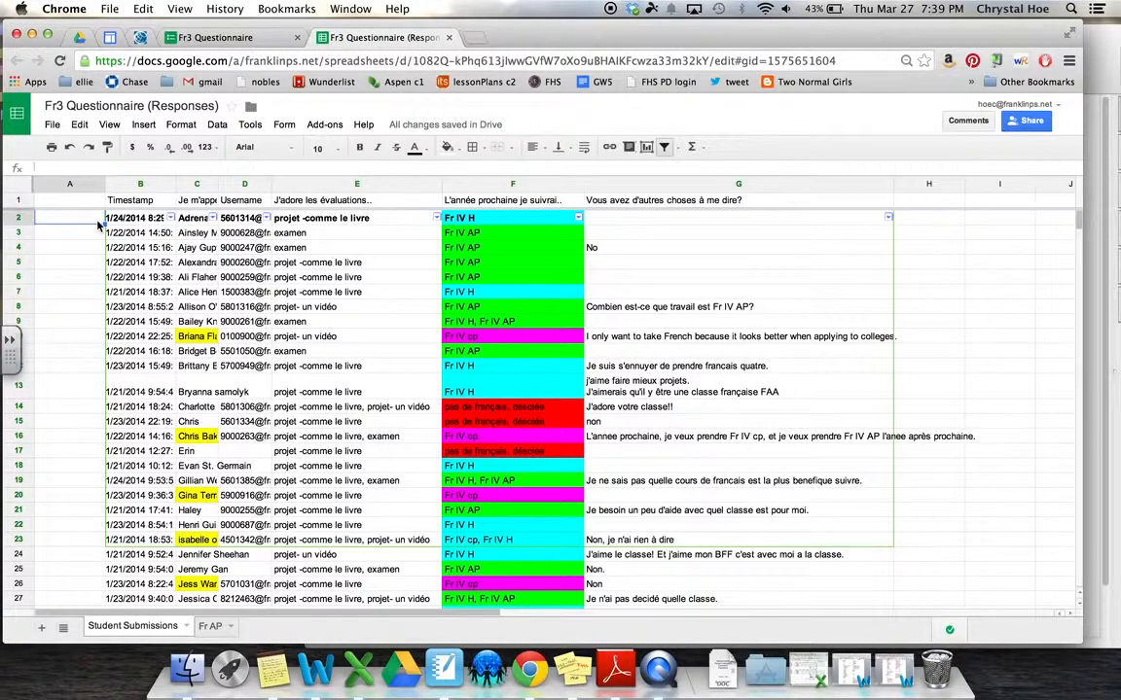
Enter 1 in A2 and format the whole column A as Plain text
text(1)
key(Return)
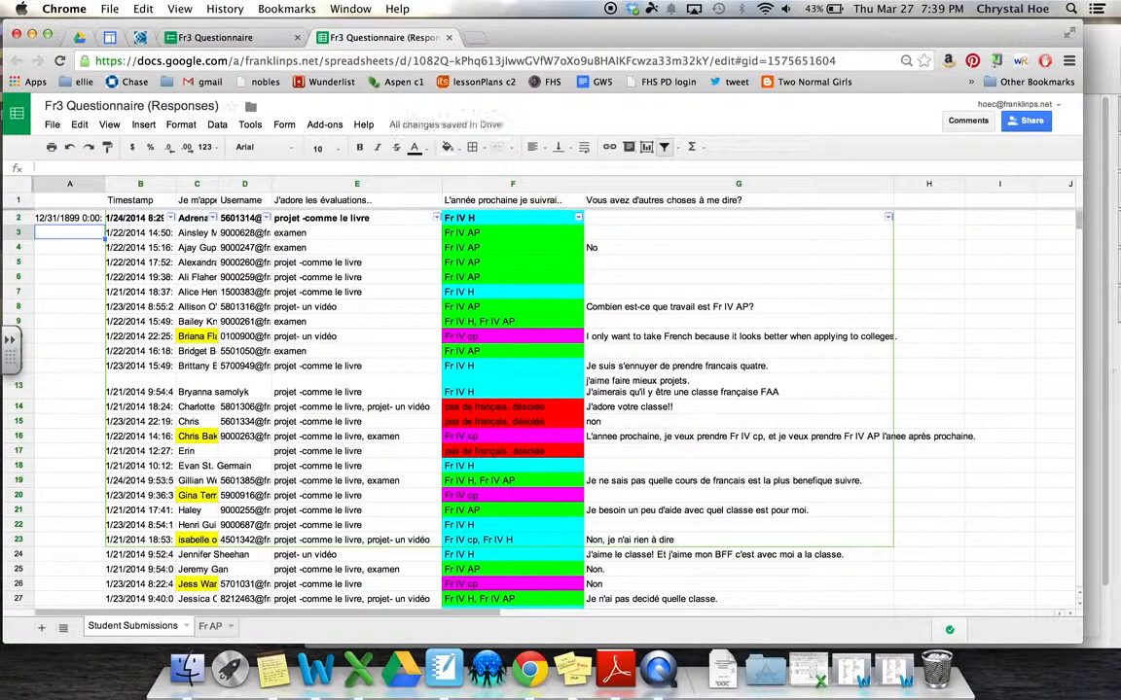
click(64, 217)
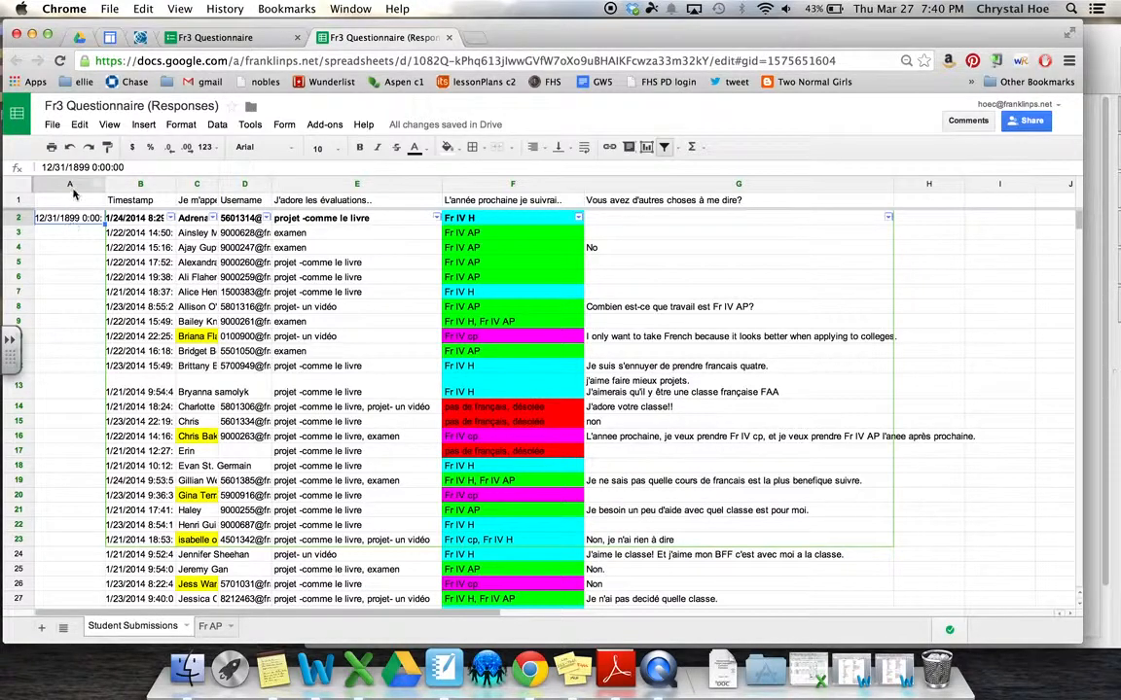
click(69, 184)
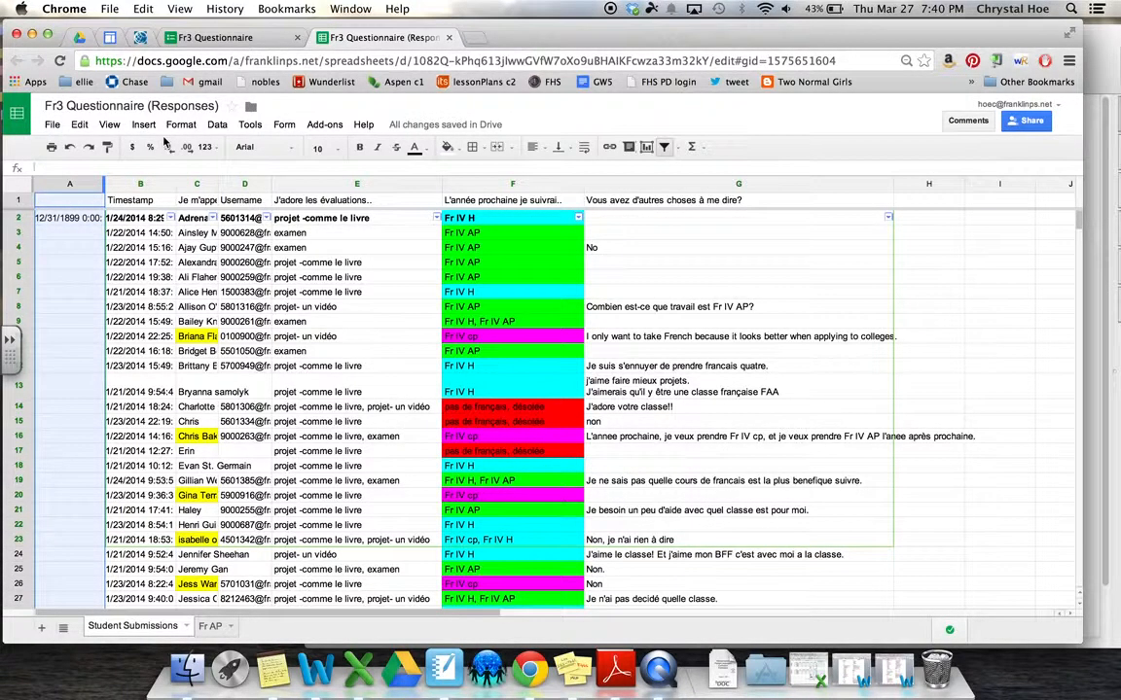
click(204, 147)
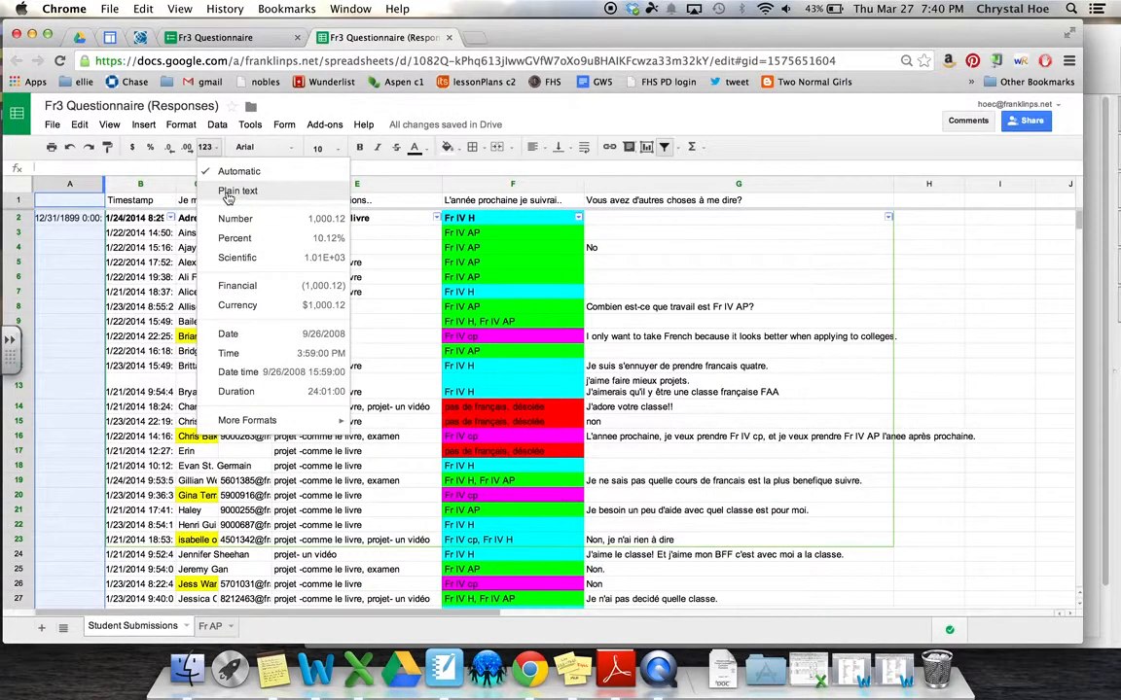
click(226, 195)
Type 1 and 2 in A2:A3 and fill the sequence down to 22 in row 23
click(69, 220)
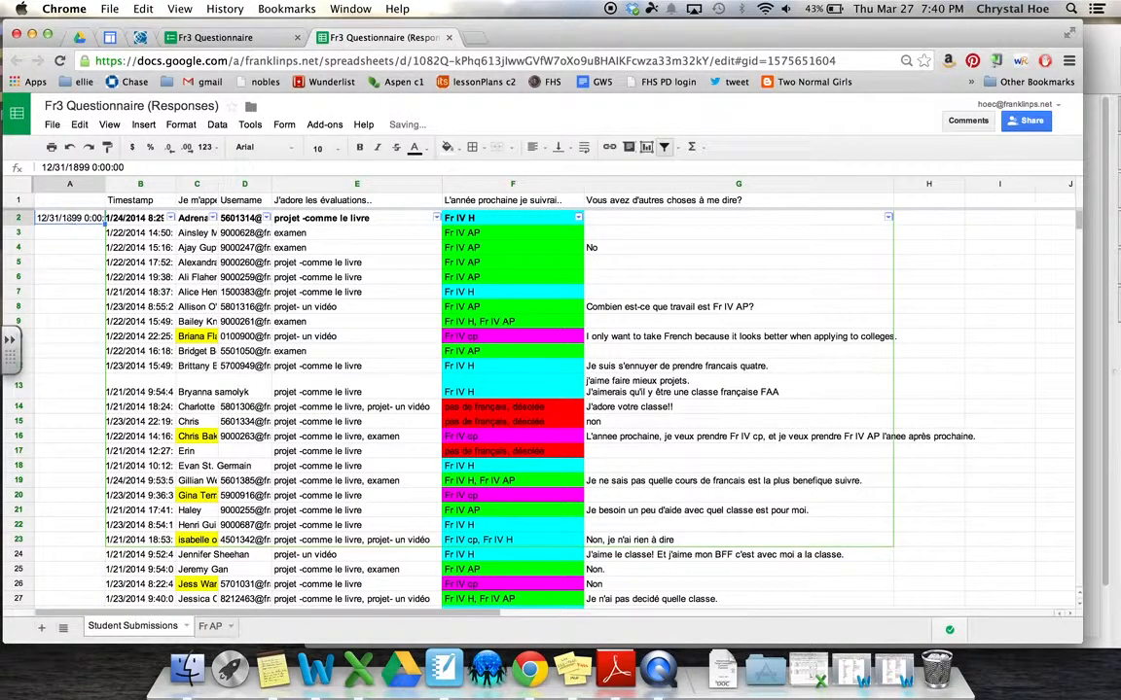
text(1)
key(Return)
text(2)
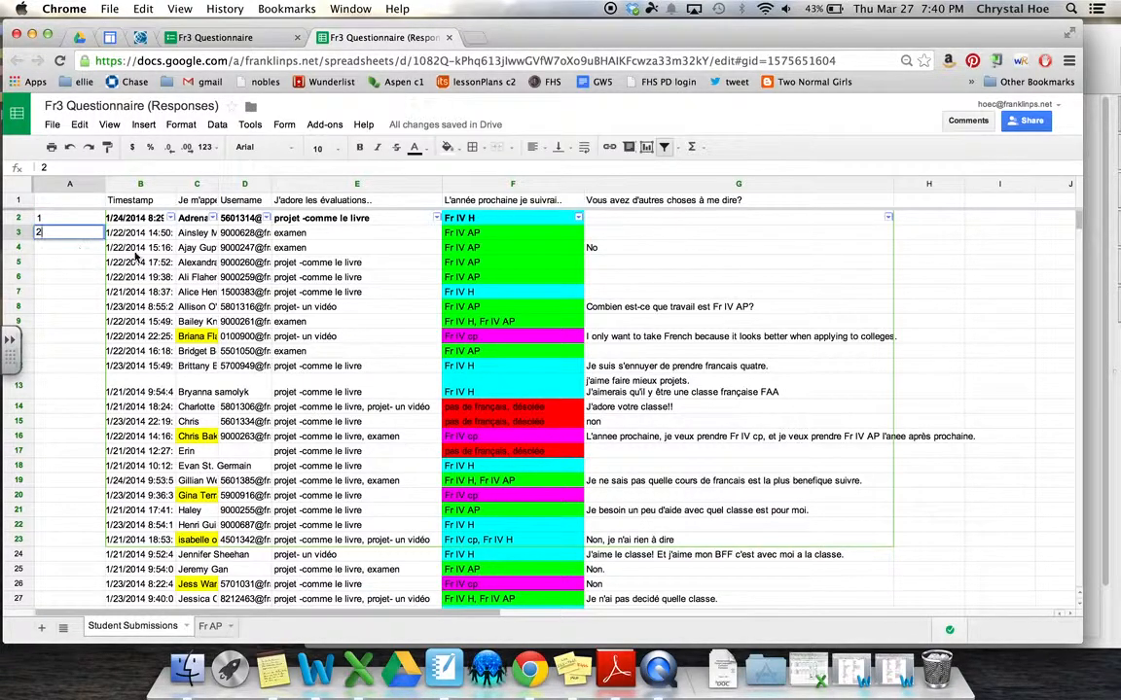
click(88, 220)
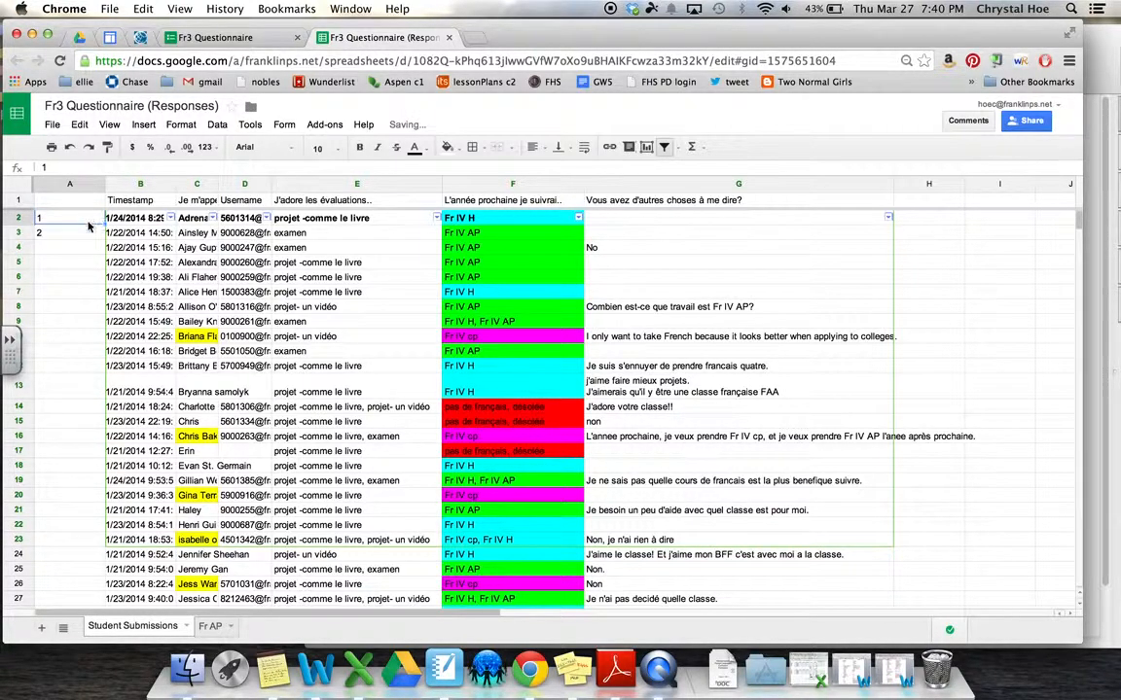
drag(88, 223, 91, 234)
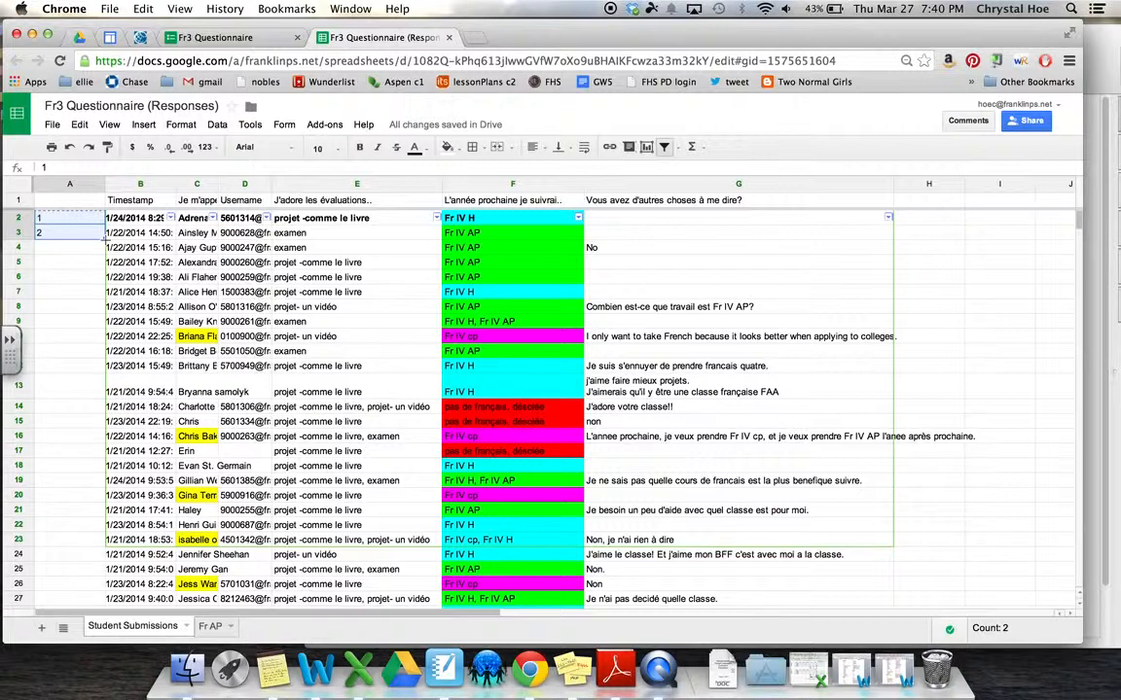
drag(102, 238, 86, 538)
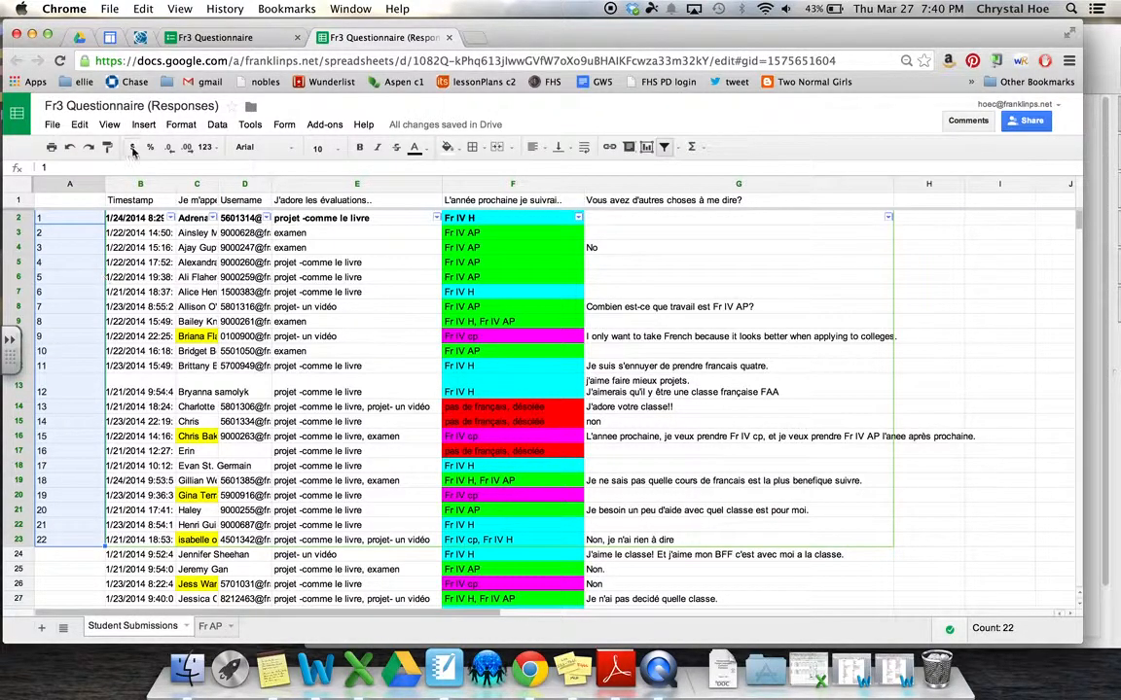
Undo and redo the 1–22 numbering, then strike through the student name in C6
click(70, 148)
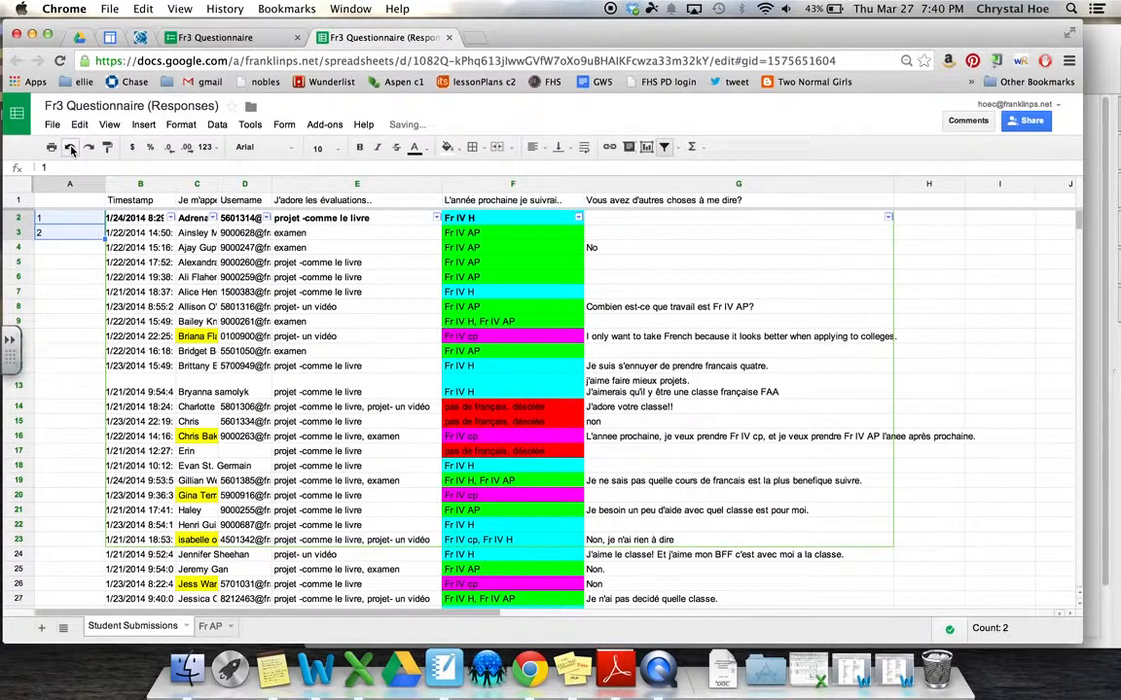
click(88, 147)
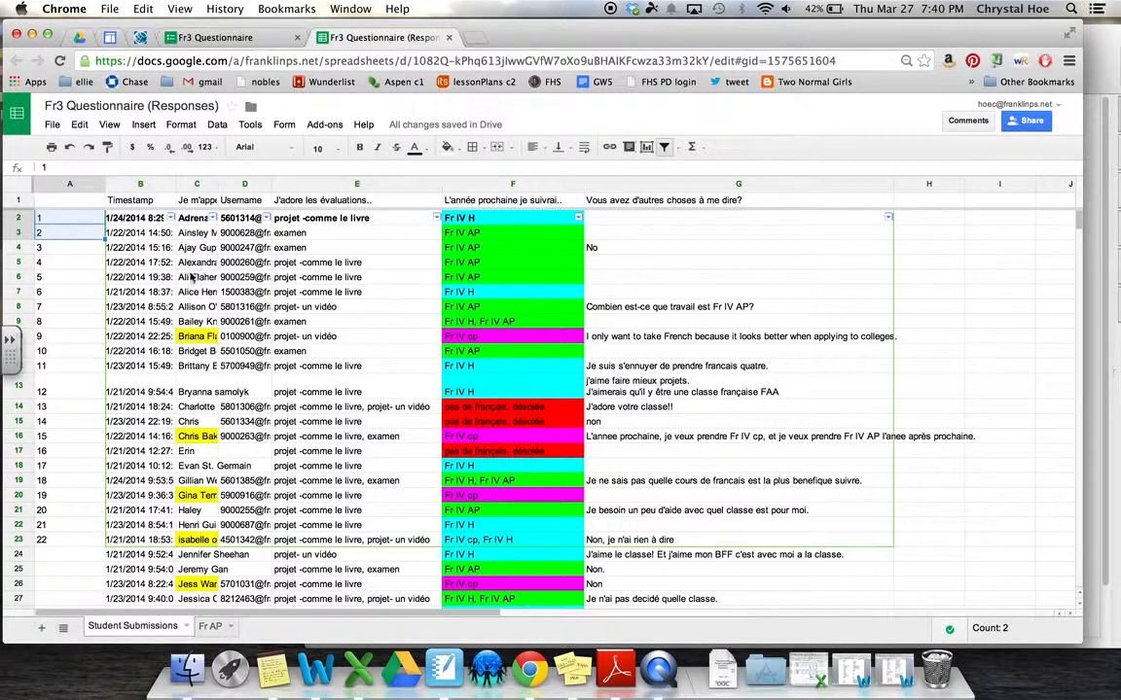
click(189, 276)
click(397, 148)
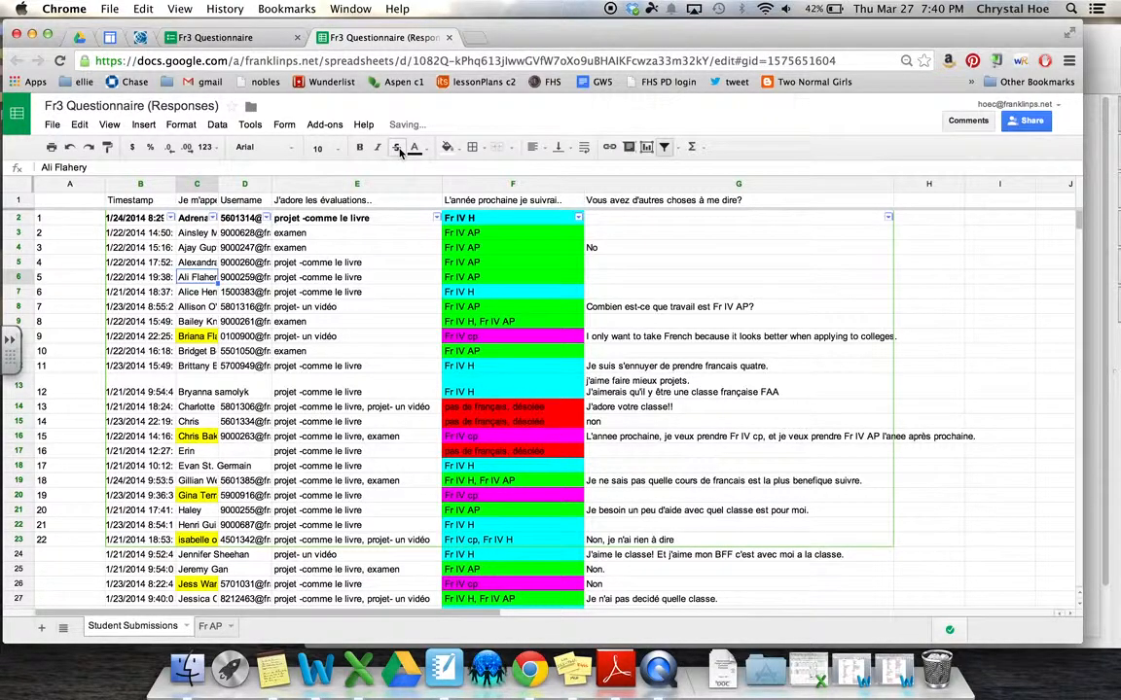
Look through the Text color and Functions lists, then bring up the Add-ons menu
click(427, 153)
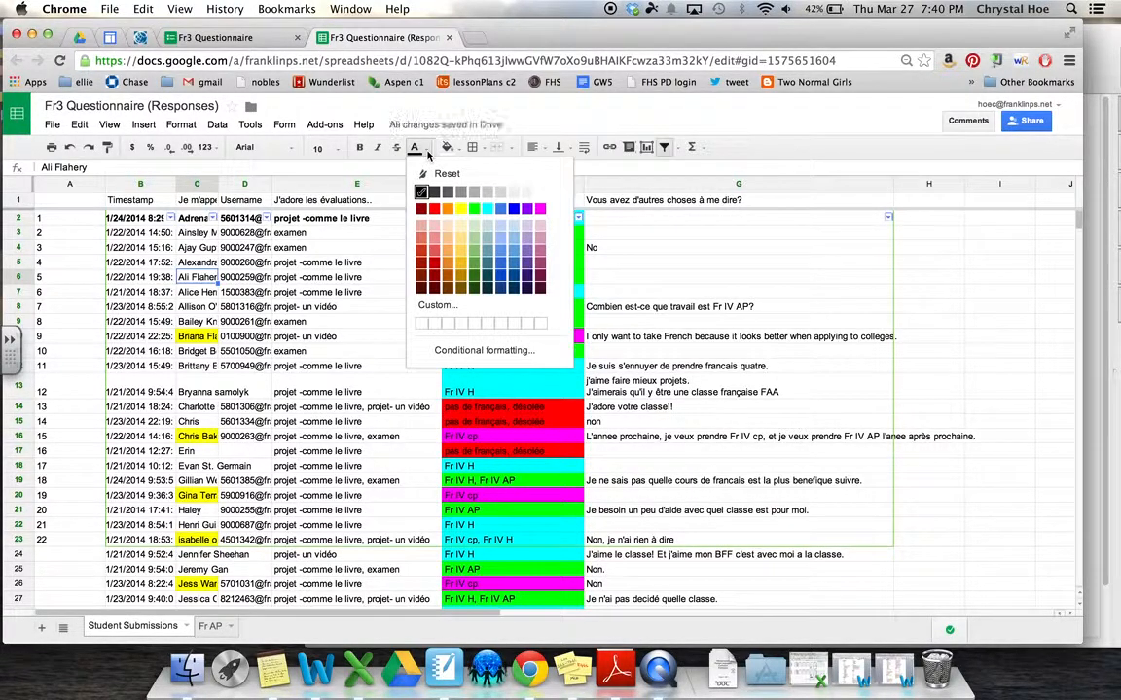
click(426, 152)
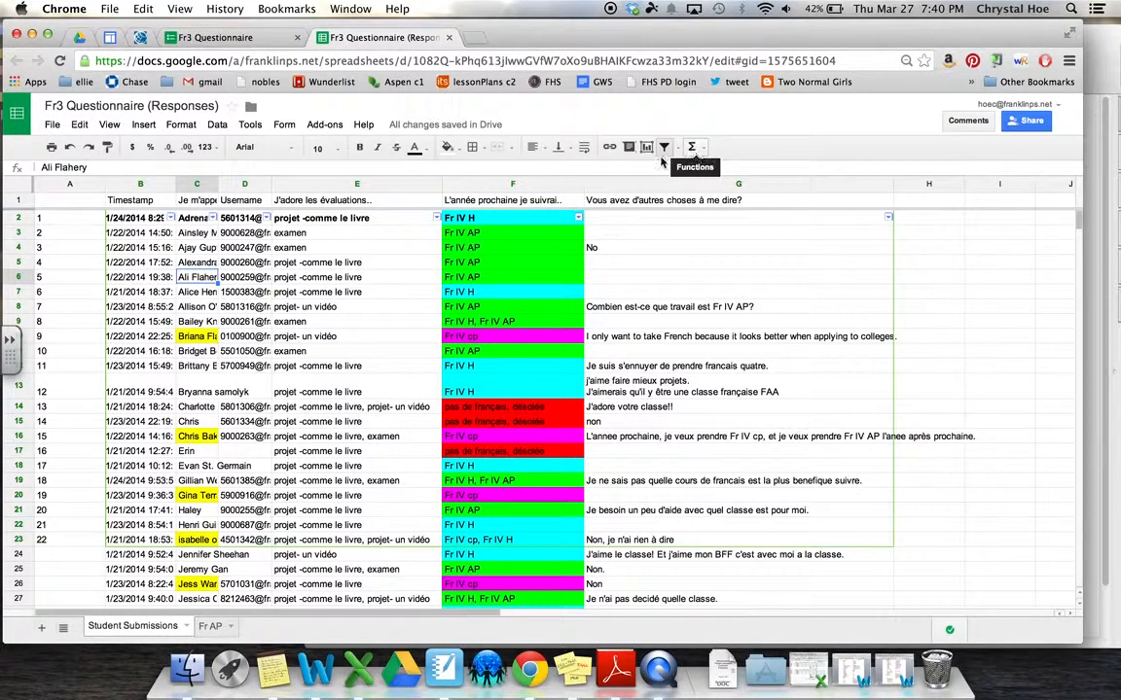
click(695, 148)
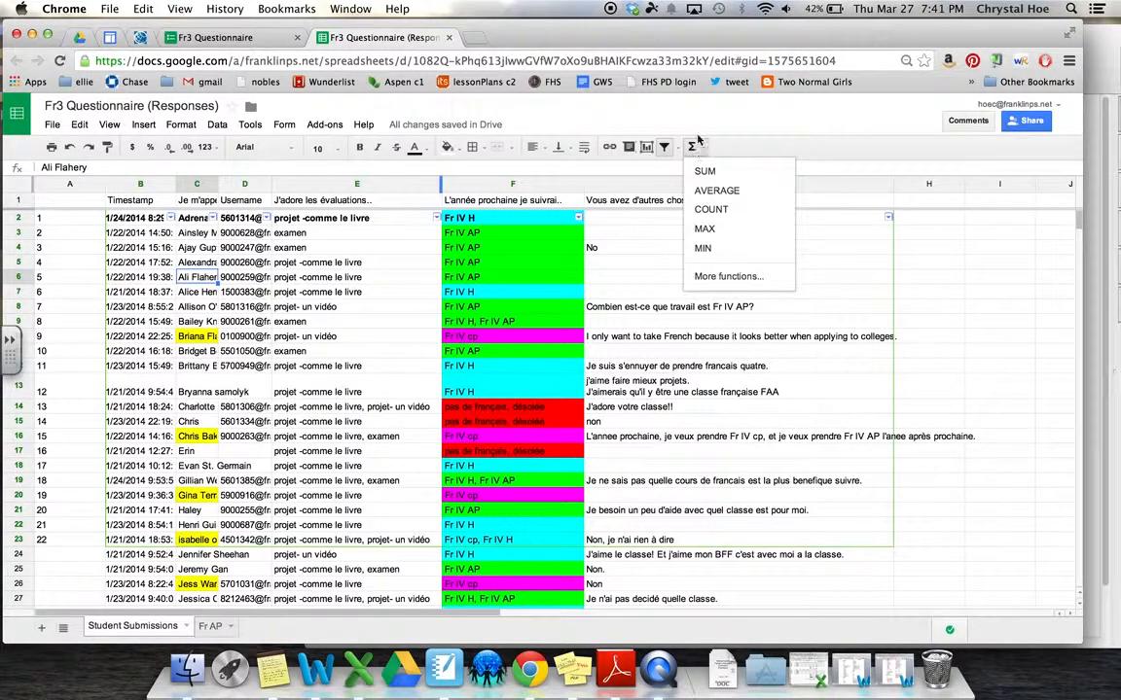
click(695, 107)
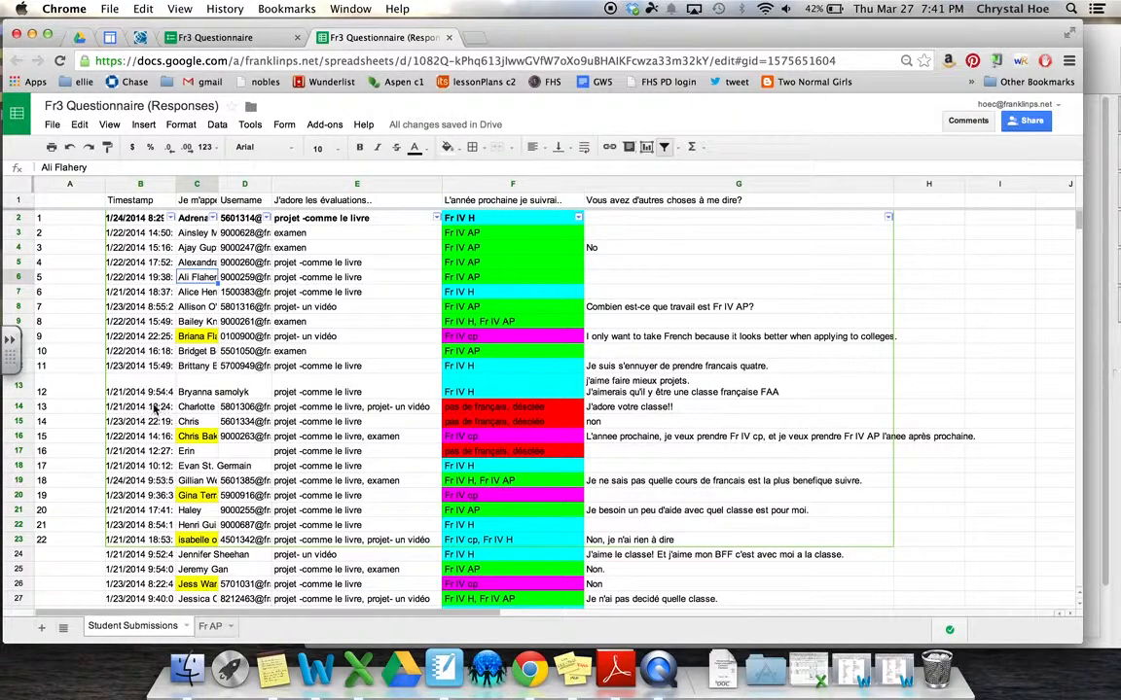
click(325, 125)
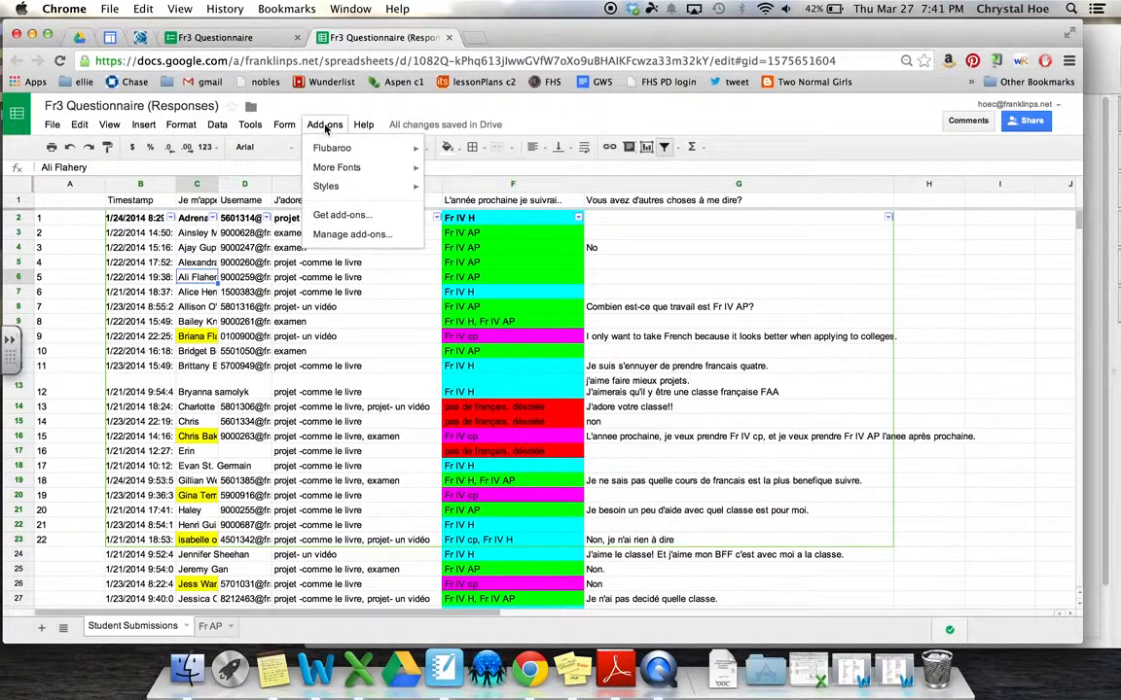
Choose Add-ons > Flubaroo > Grade Assignment
mouse_move(338, 156)
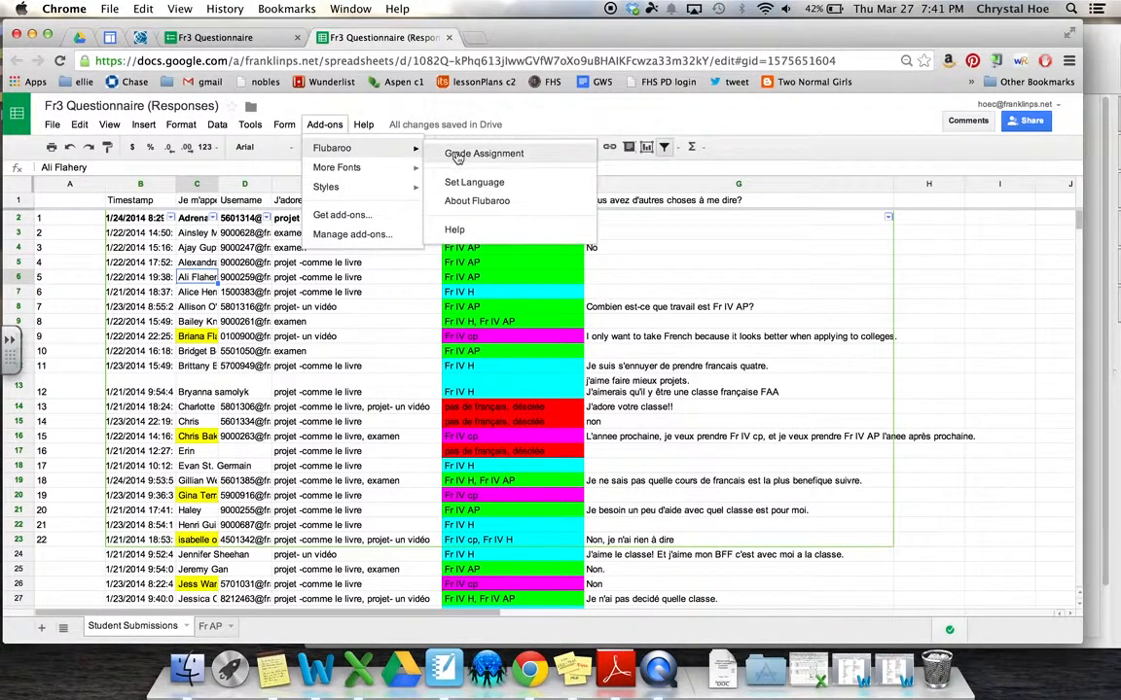
click(446, 154)
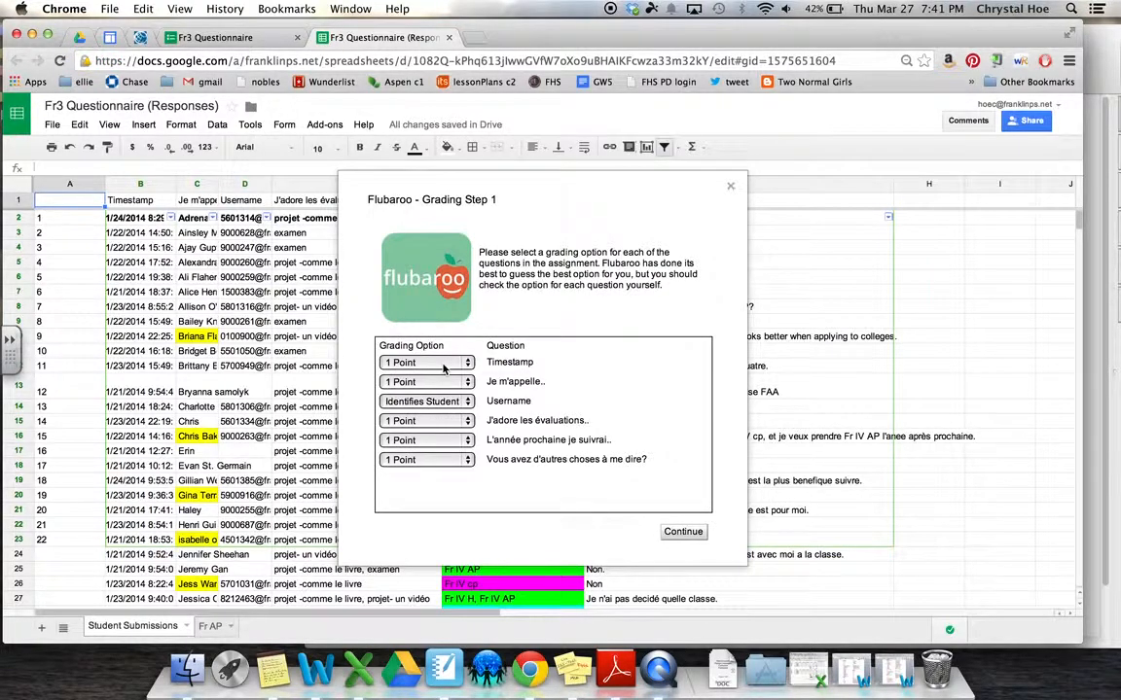
Set Timestamp to Skip Grading and the Je m'appelle question to Identifies Student
click(444, 363)
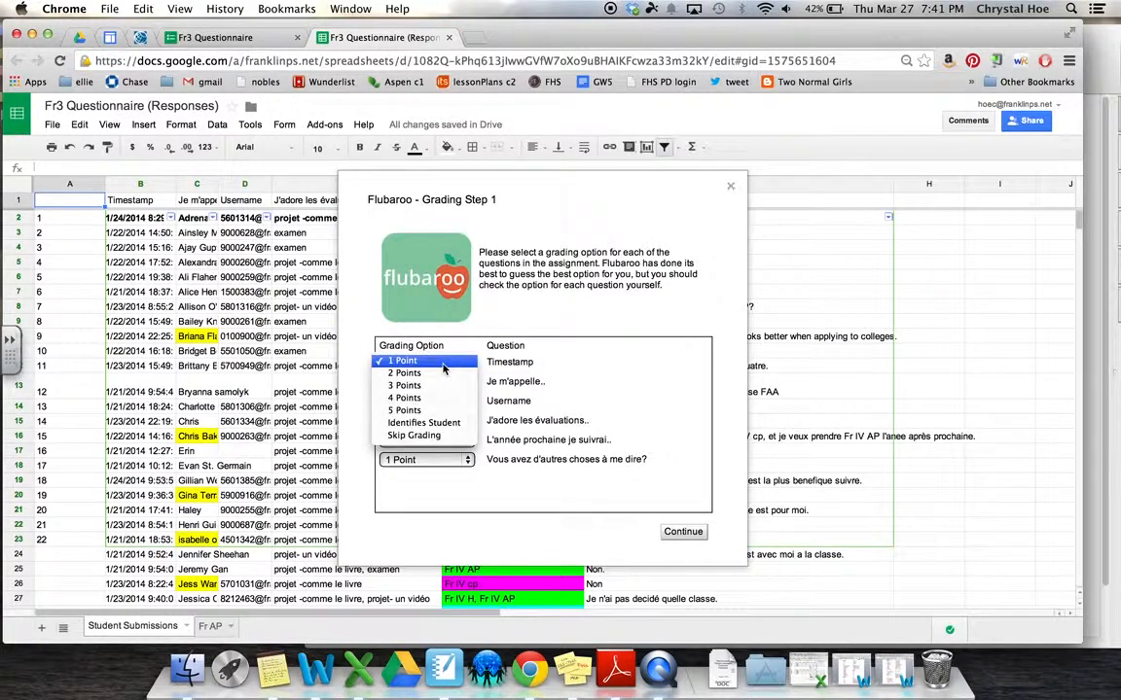
click(443, 435)
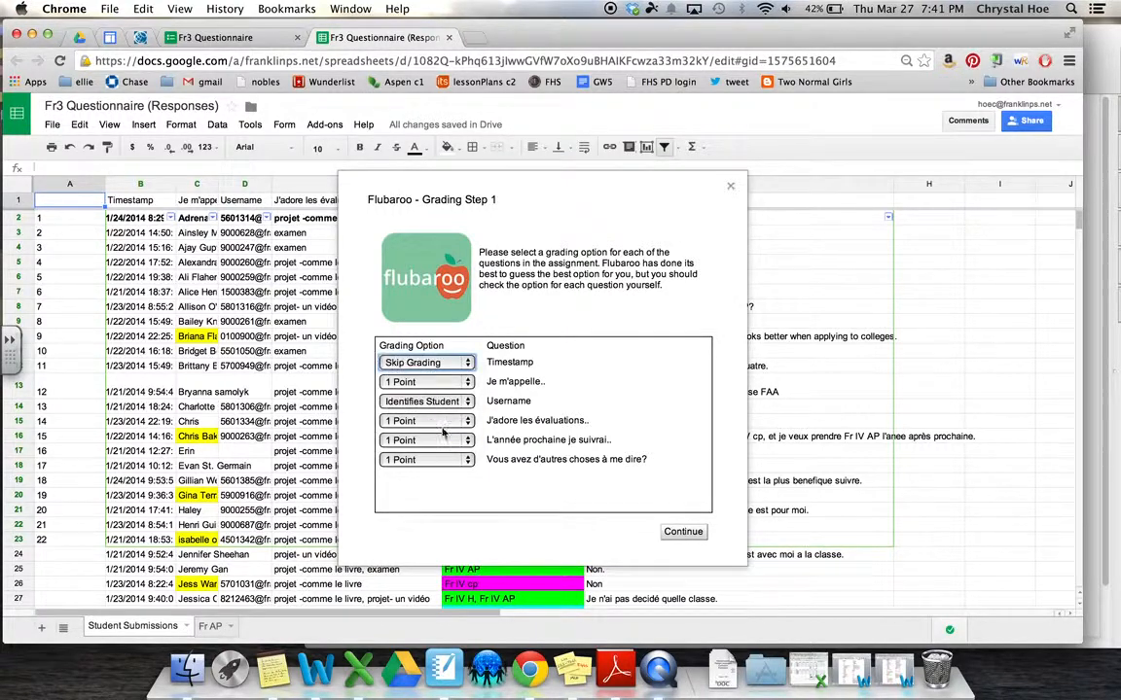
click(437, 385)
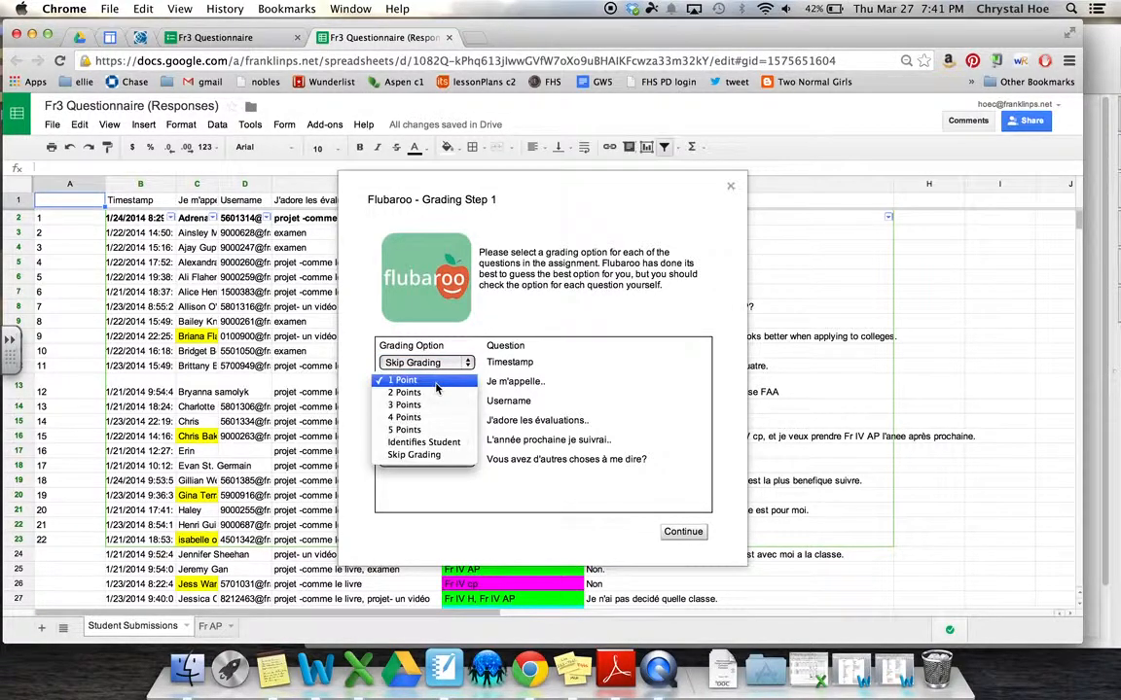
click(436, 382)
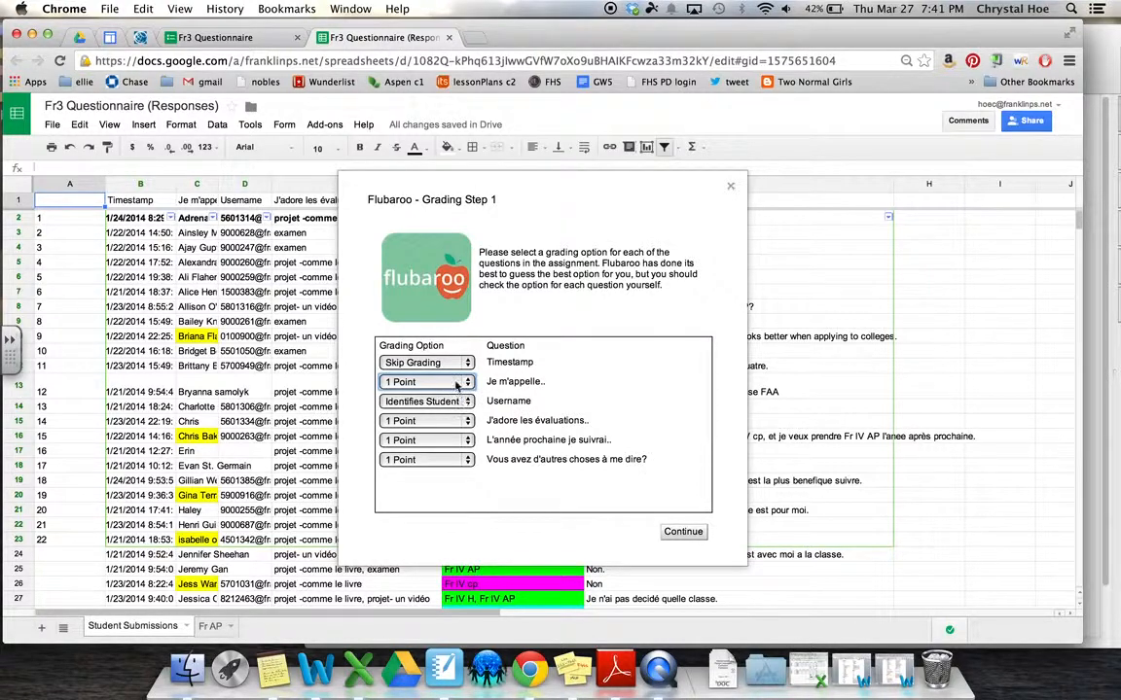
click(456, 384)
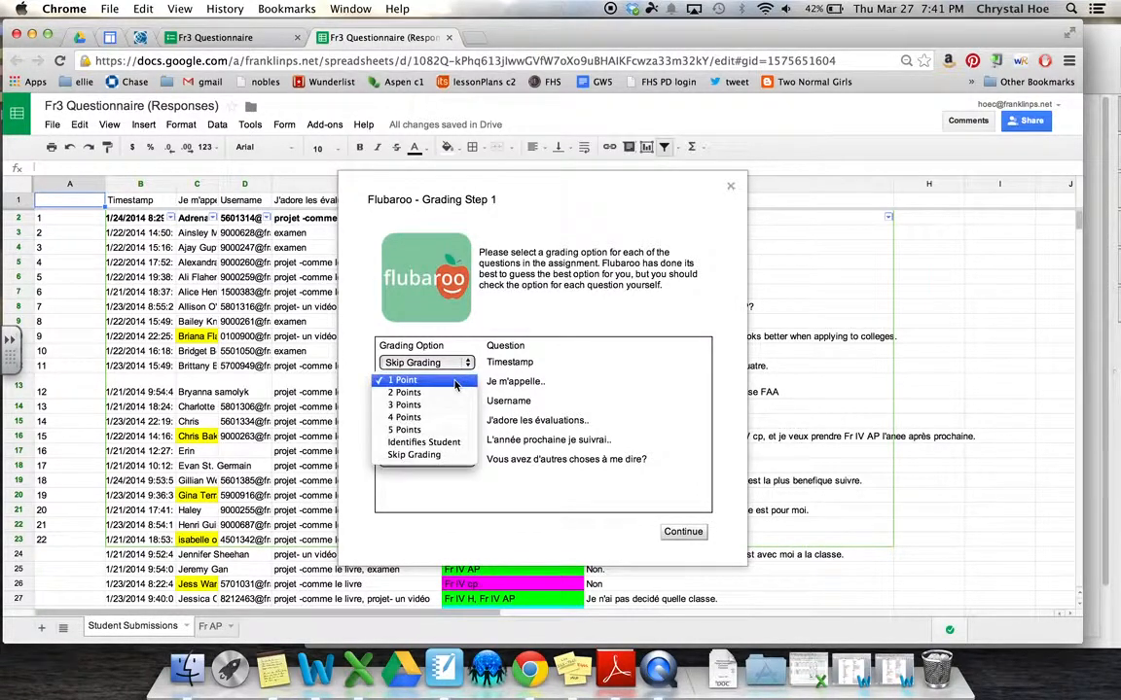
click(451, 443)
Set Username and the final comments question to Skip Grading, then continue
click(452, 405)
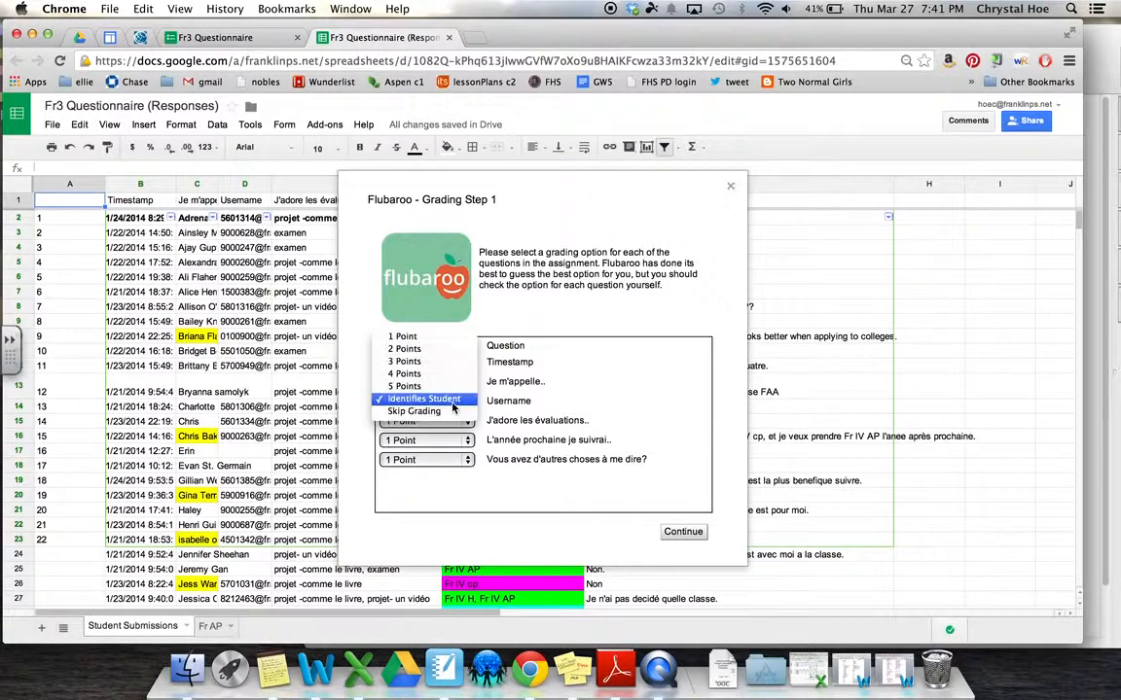
click(451, 411)
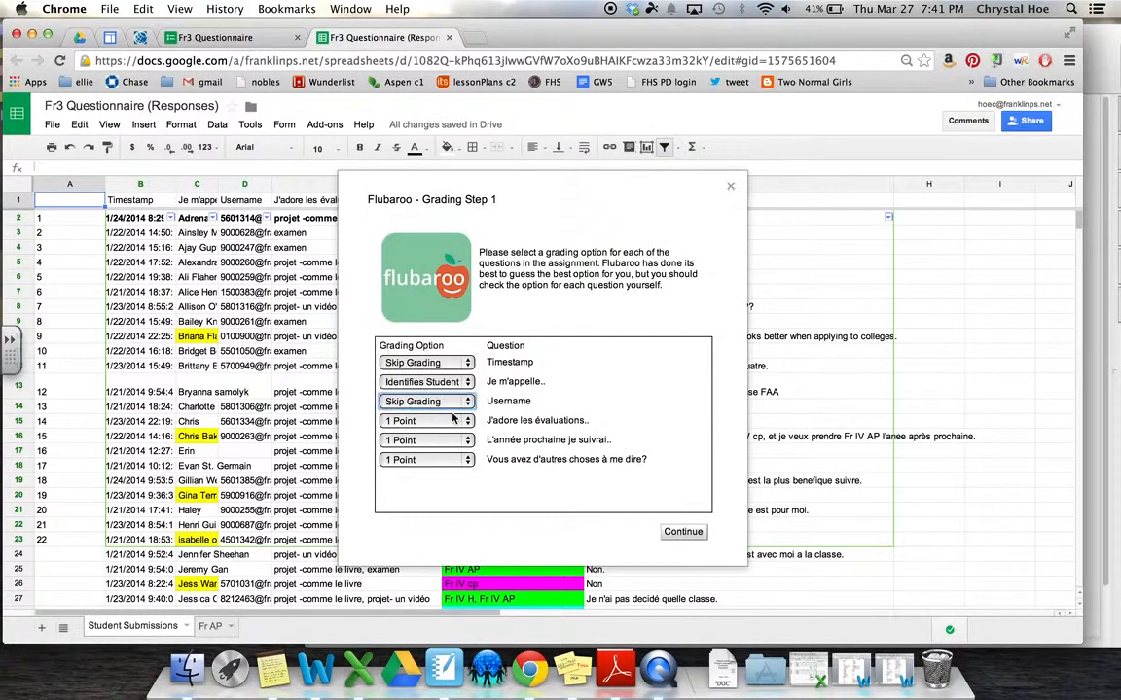
click(451, 463)
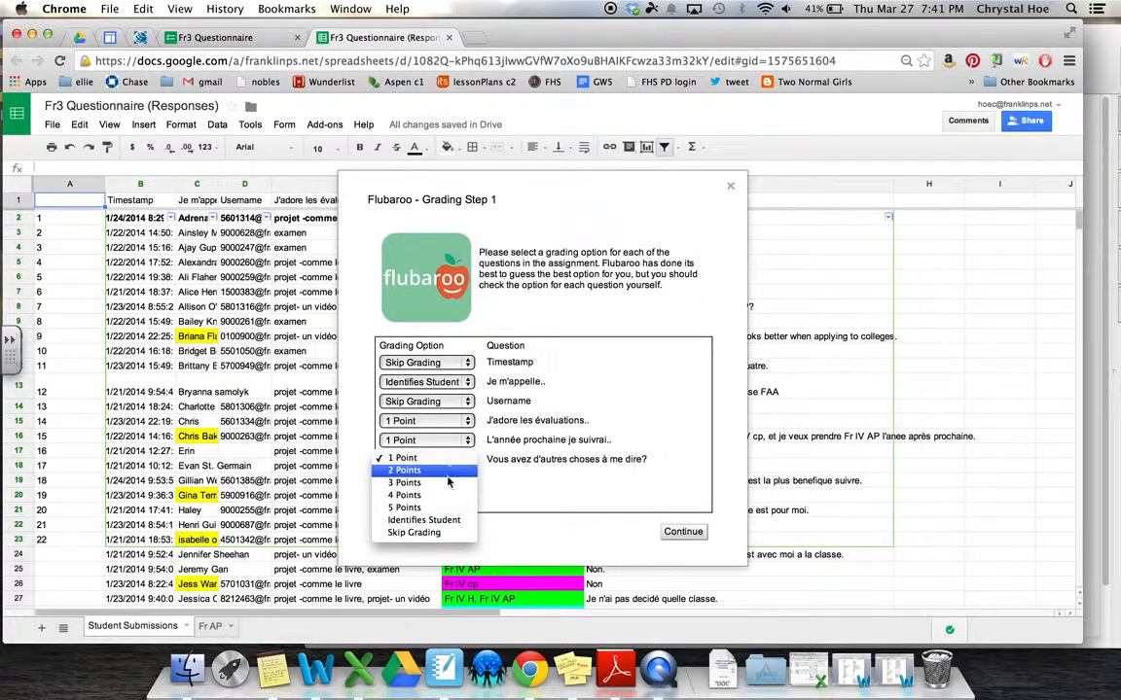
click(441, 533)
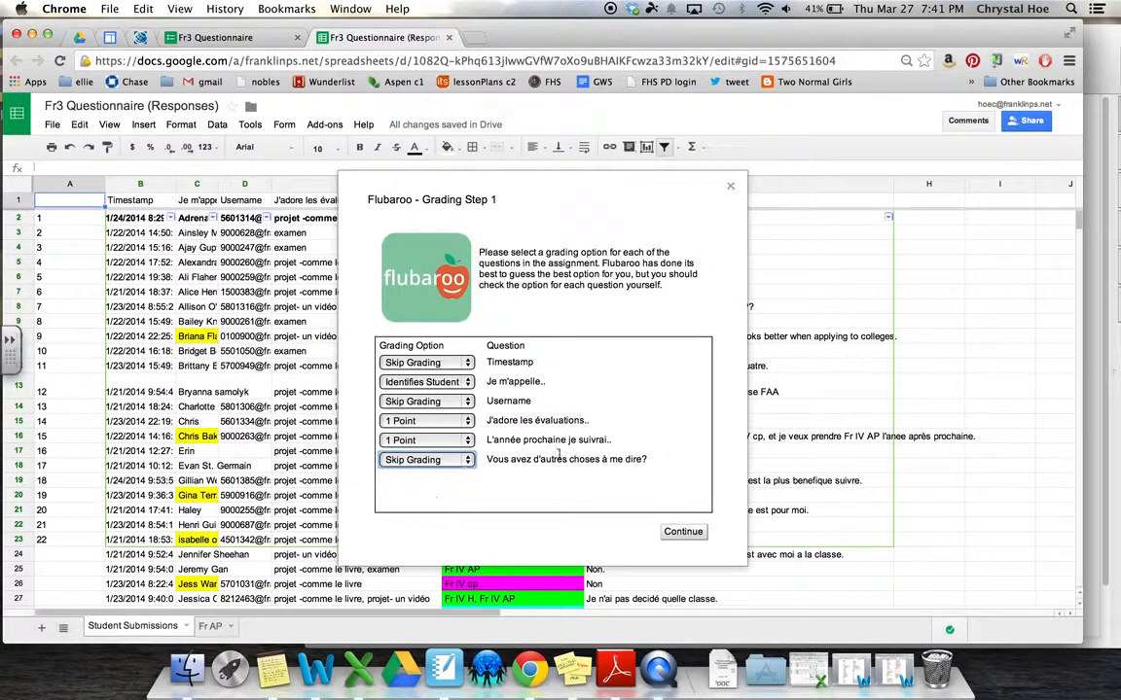
click(684, 533)
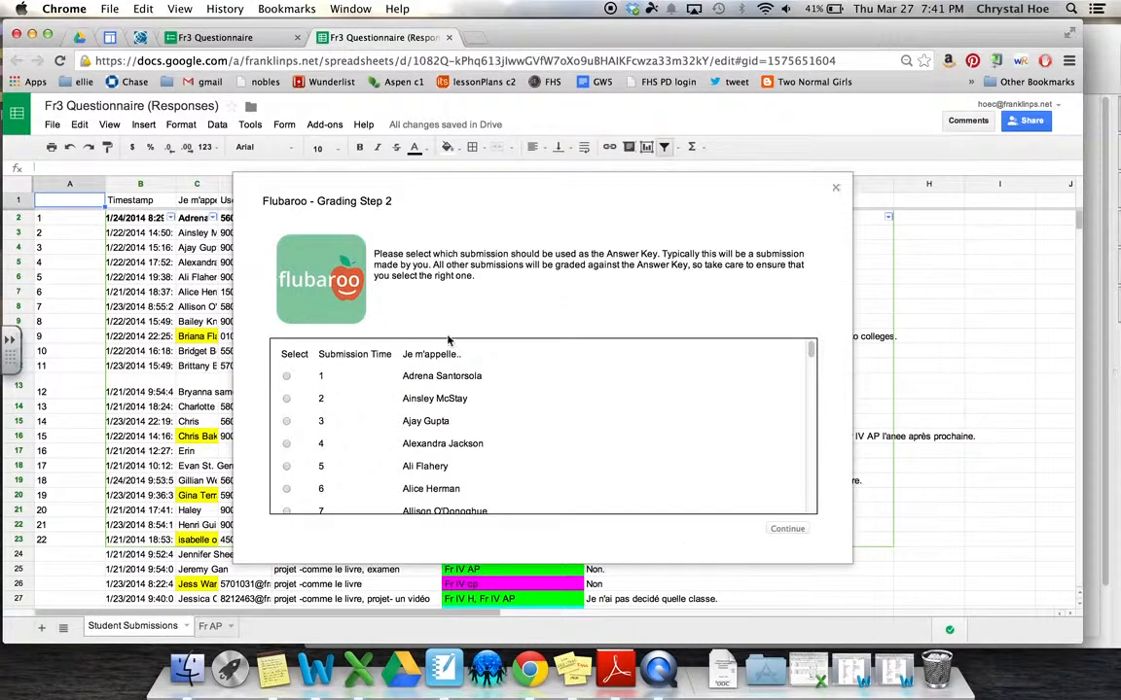
Select the teacher's submission at the bottom as the answer key and continue grading
scroll(418, 438, down, 5)
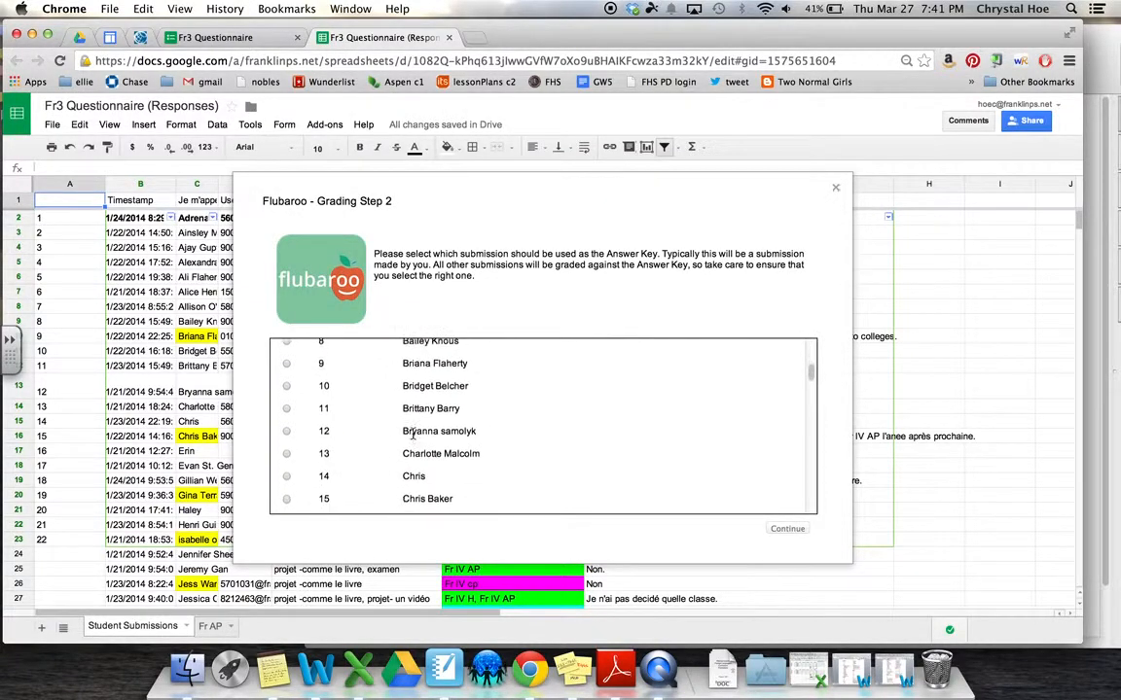
scroll(412, 435, down, 15)
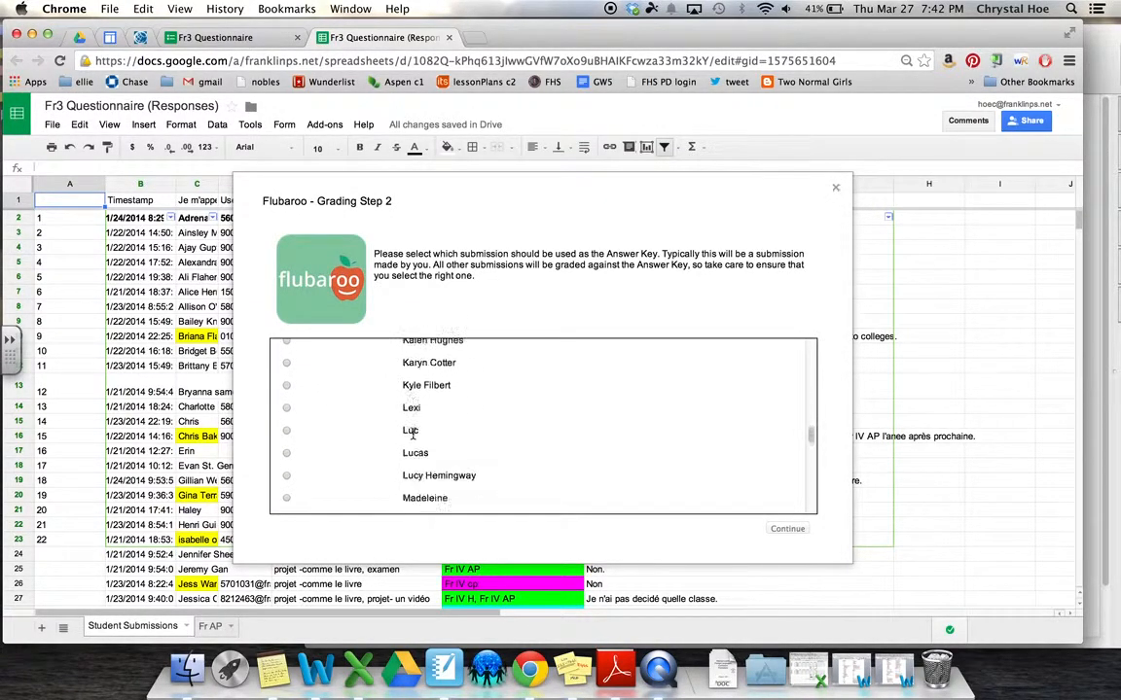
scroll(413, 435, down, 15)
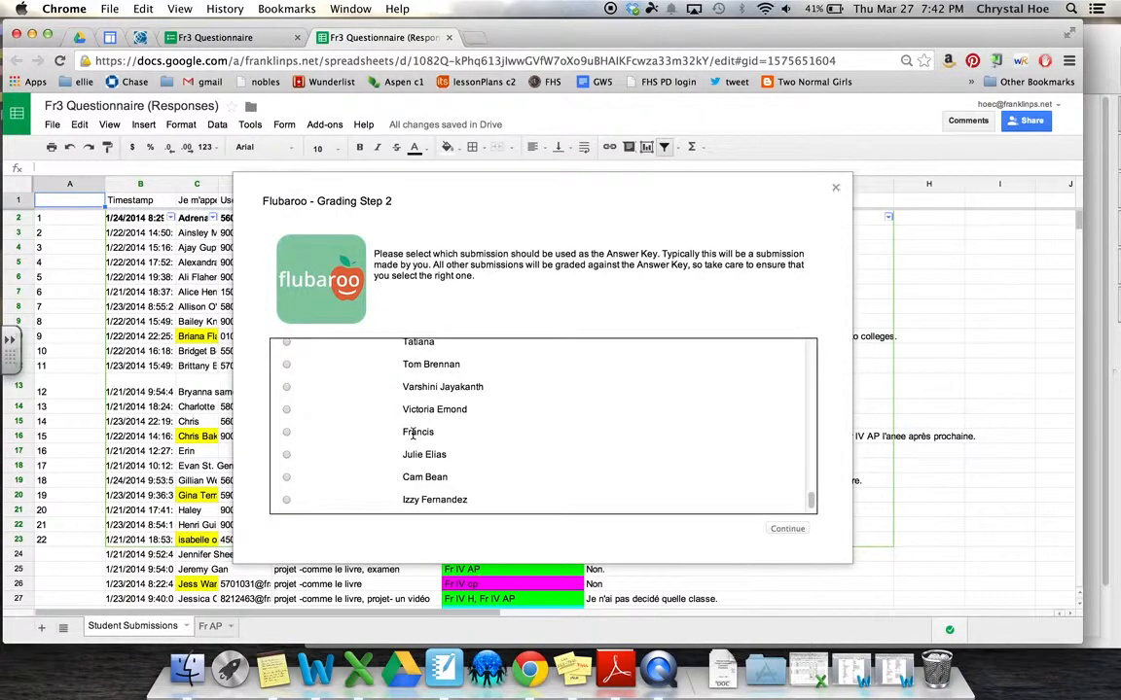
scroll(413, 434, down, 1)
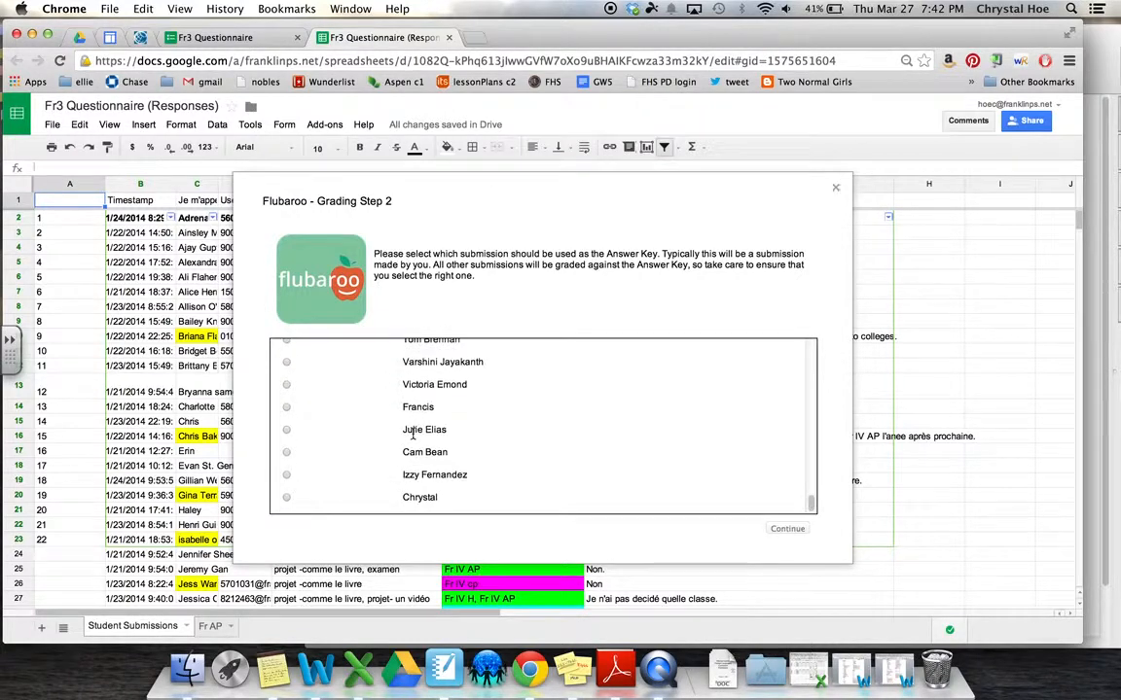
click(286, 497)
click(788, 529)
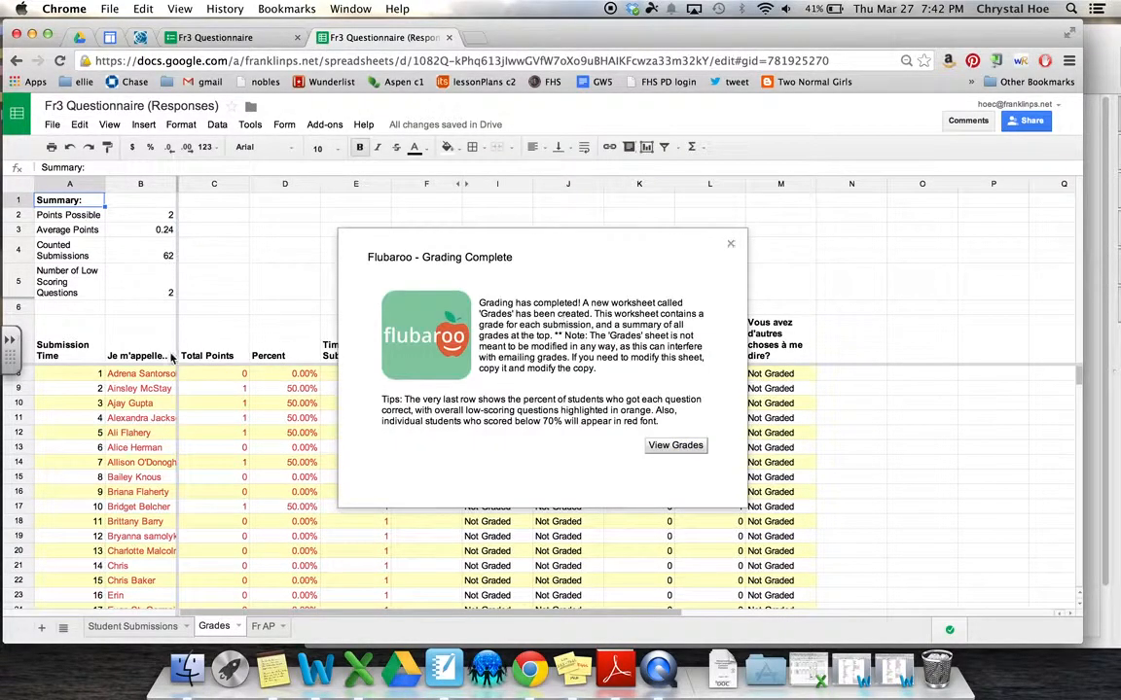
Freeze only column A of the Grades sheet and close the Grading Complete notice
drag(159, 361, 136, 355)
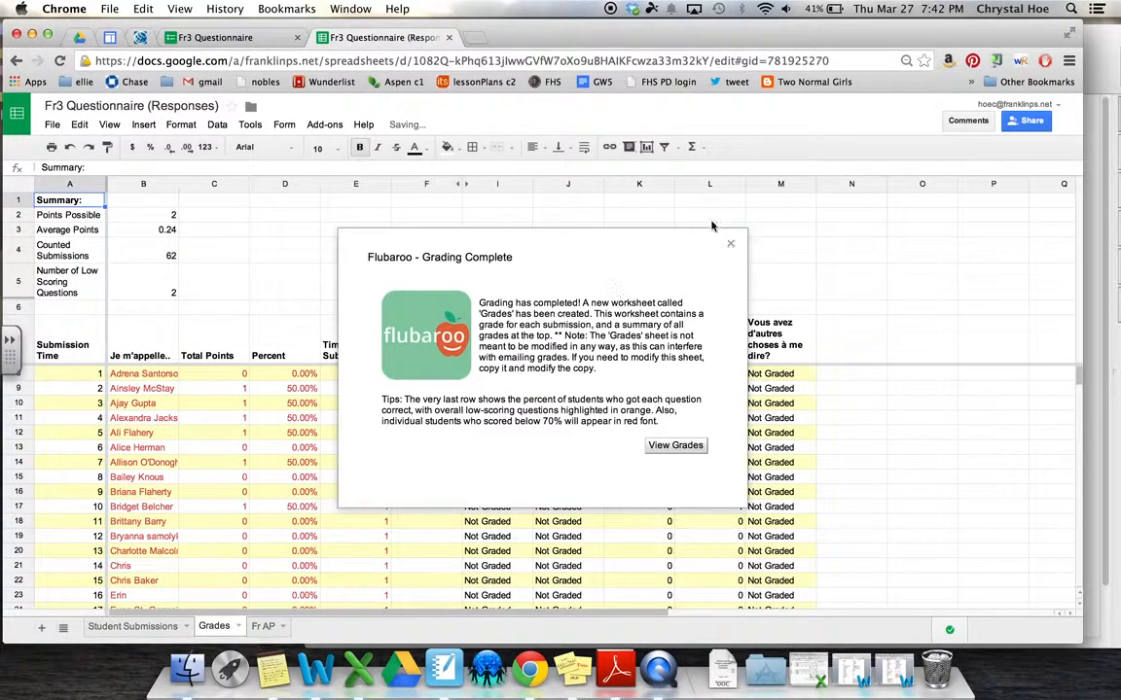
click(731, 244)
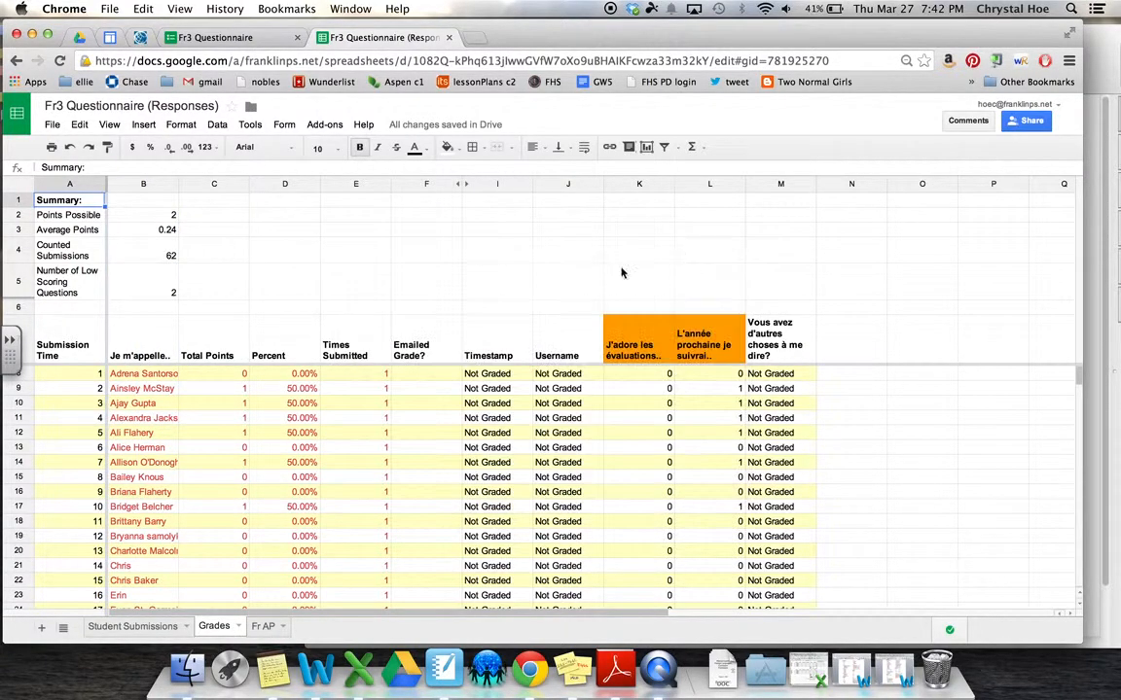
Step down the Total Points column in the Grades sheet to review each student's score
click(148, 627)
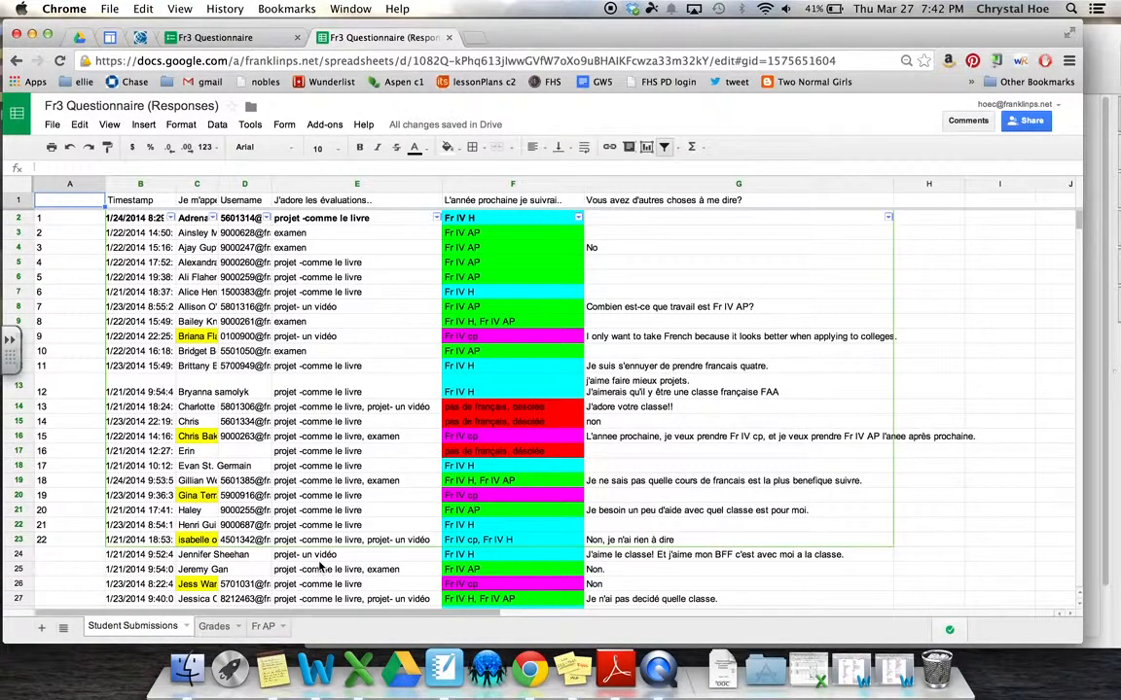
click(223, 629)
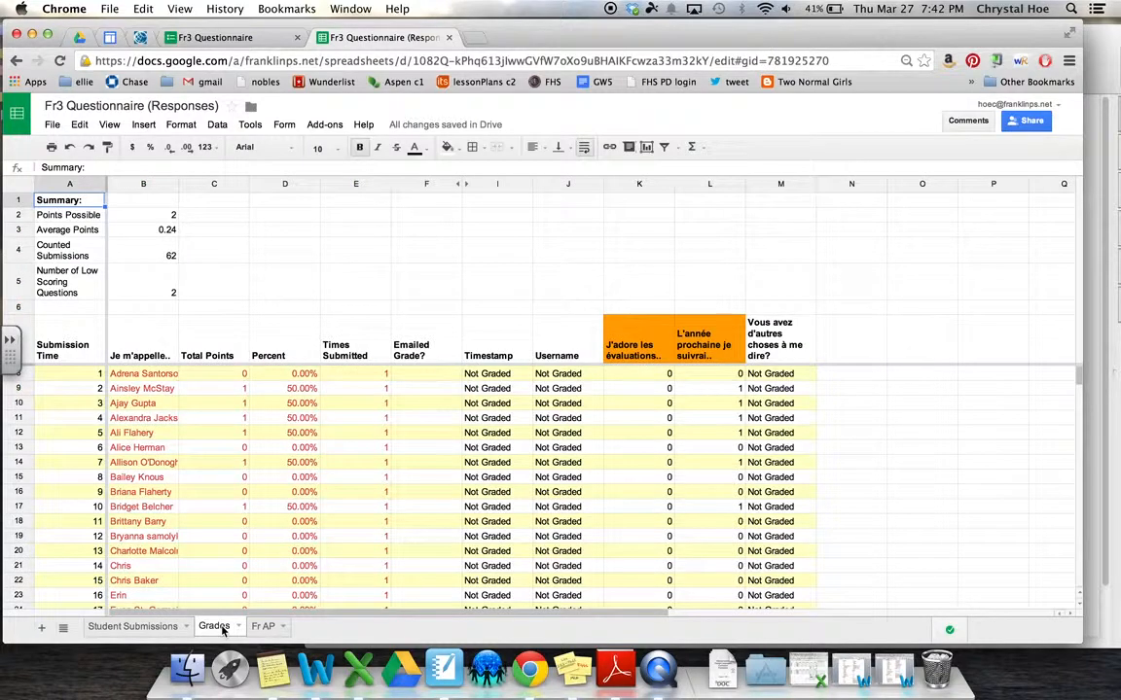
click(226, 407)
key(Down)
key(Down)
key(Down)
key(Down)
key(Down)
key(Down)
key(Down)
key(Down)
key(Down)
key(Down)
key(Down)
key(Down)
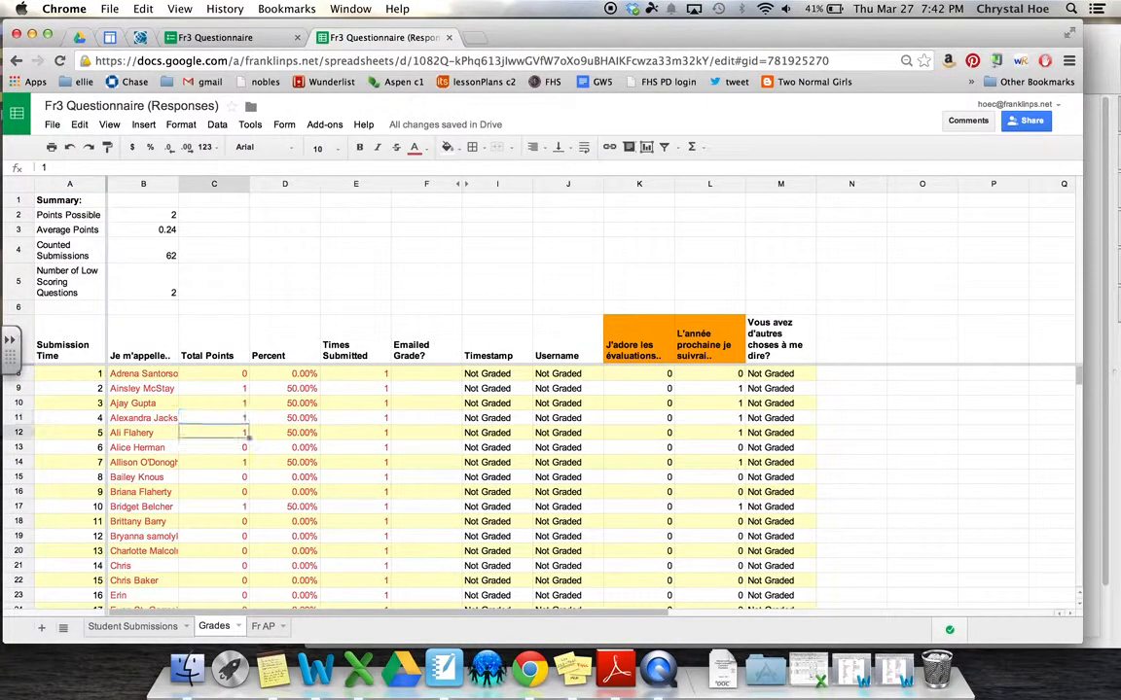
key(Down)
key(Down)
key(Down)
key(Down)
key(Down)
key(Down)
key(Down)
key(Down)
key(Down)
key(Down)
key(Down)
key(Down)
key(Down)
key(Down)
key(Down)
key(Down)
key(Down)
key(Down)
key(Down)
key(Down)
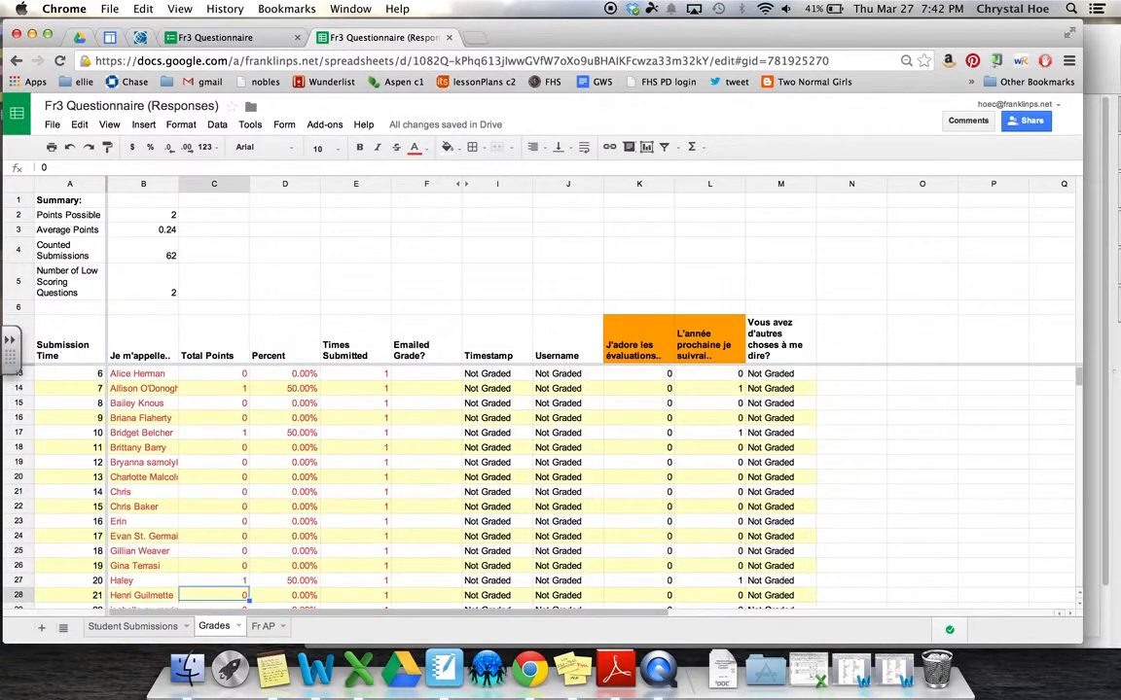
key(Down)
key(Down)
key(Down)
key(Down)
key(Down)
key(Down)
key(Down)
key(Down)
key(Down)
key(Down)
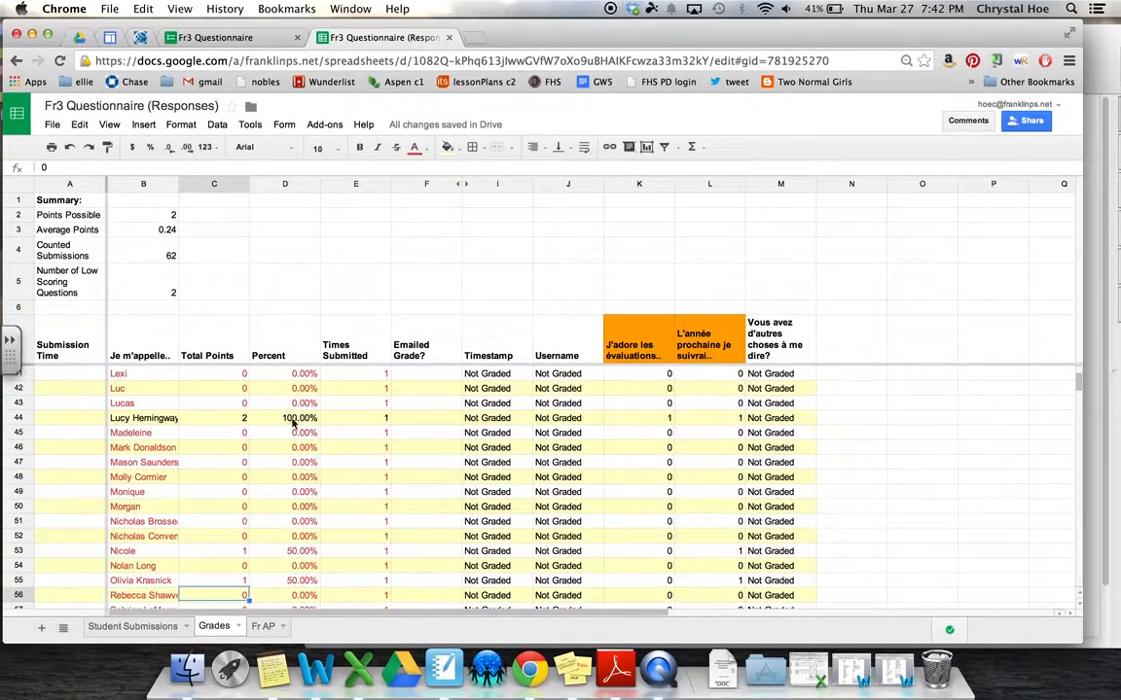
Check the one student scoring 100%, then return to the Student Submissions sheet
click(302, 421)
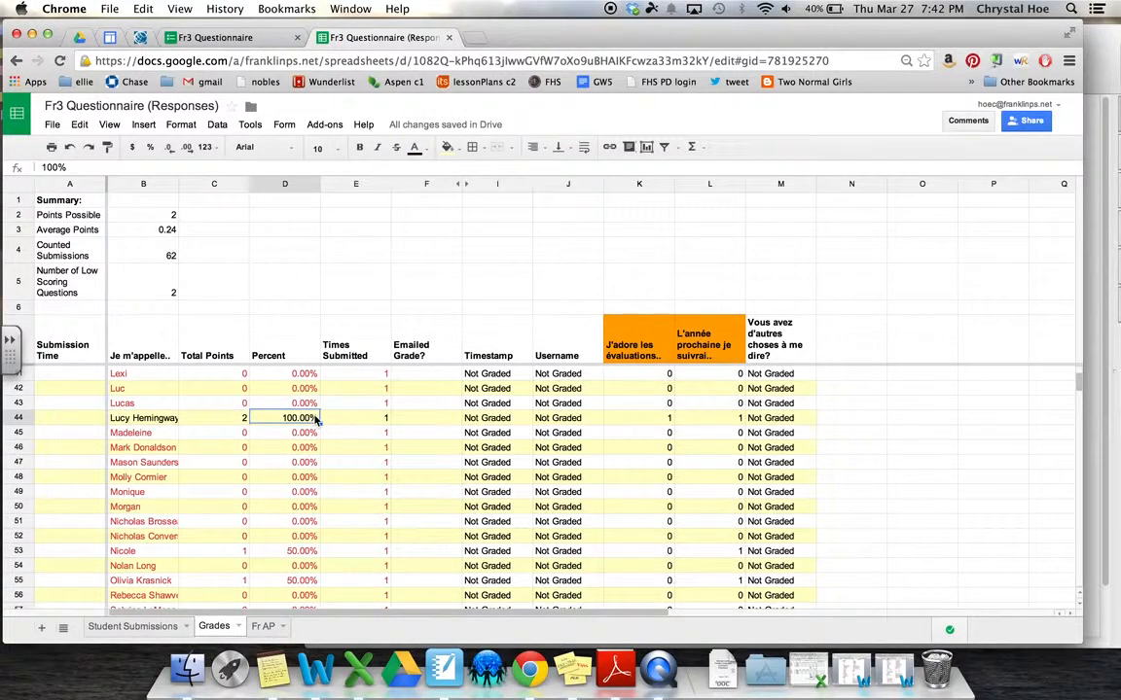
scroll(316, 419, up, 10)
scroll(316, 419, right, 1)
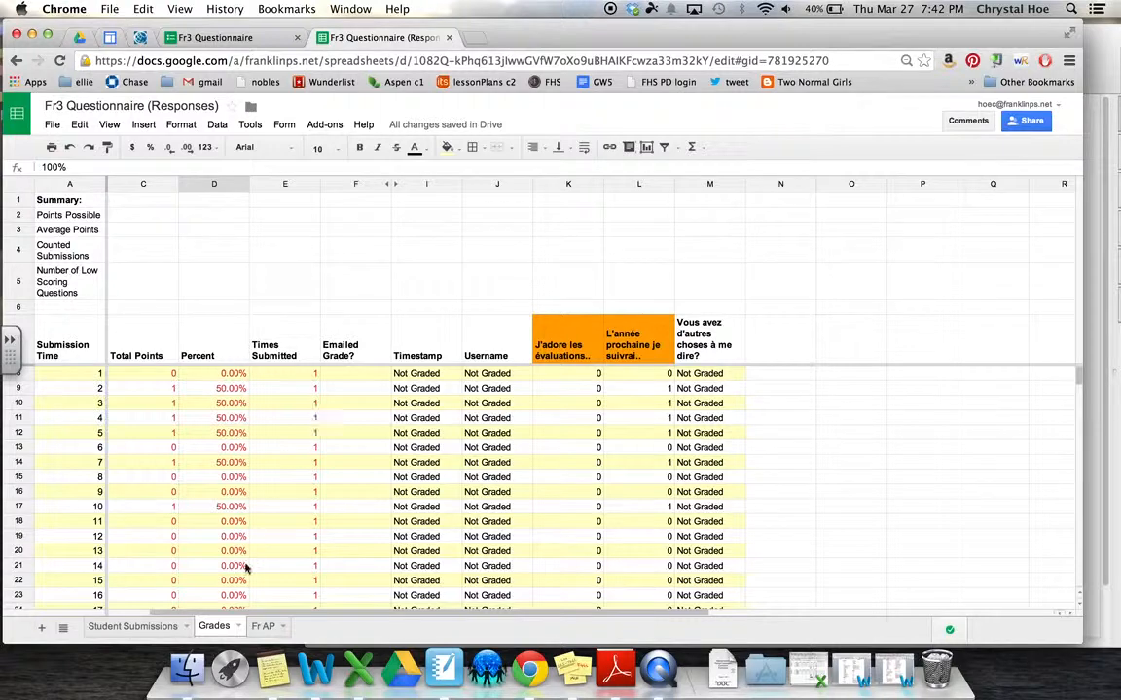
click(133, 626)
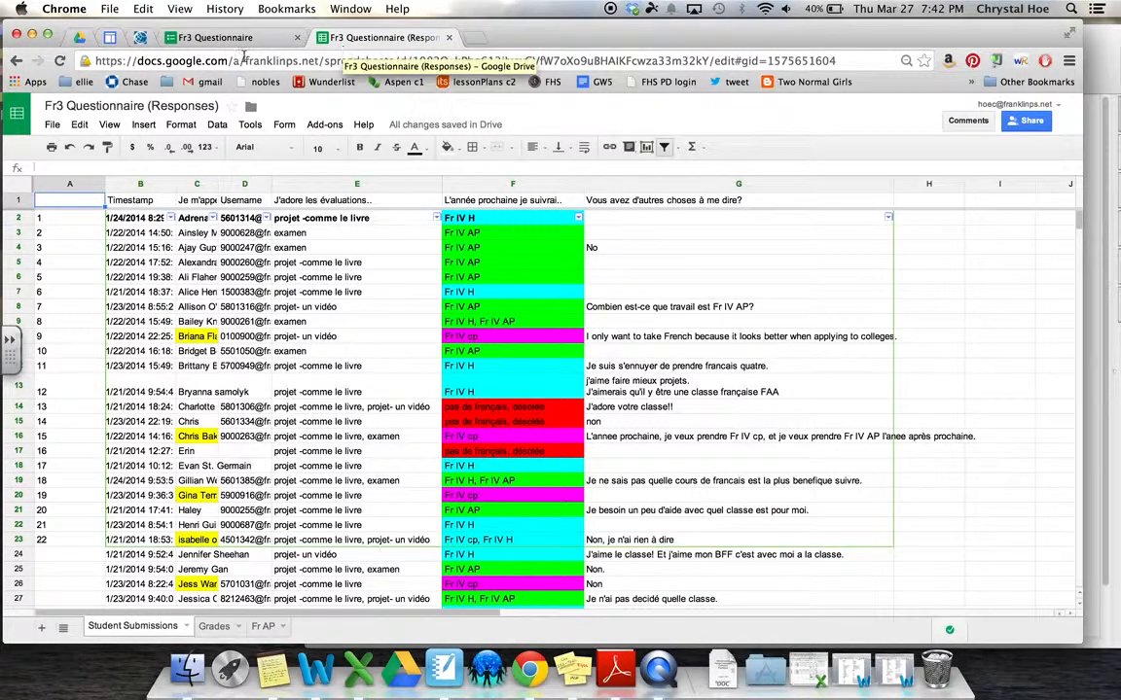
Close both Fr3 Questionnaire tabs and open the Google week 6 presentation from Drive
click(298, 38)
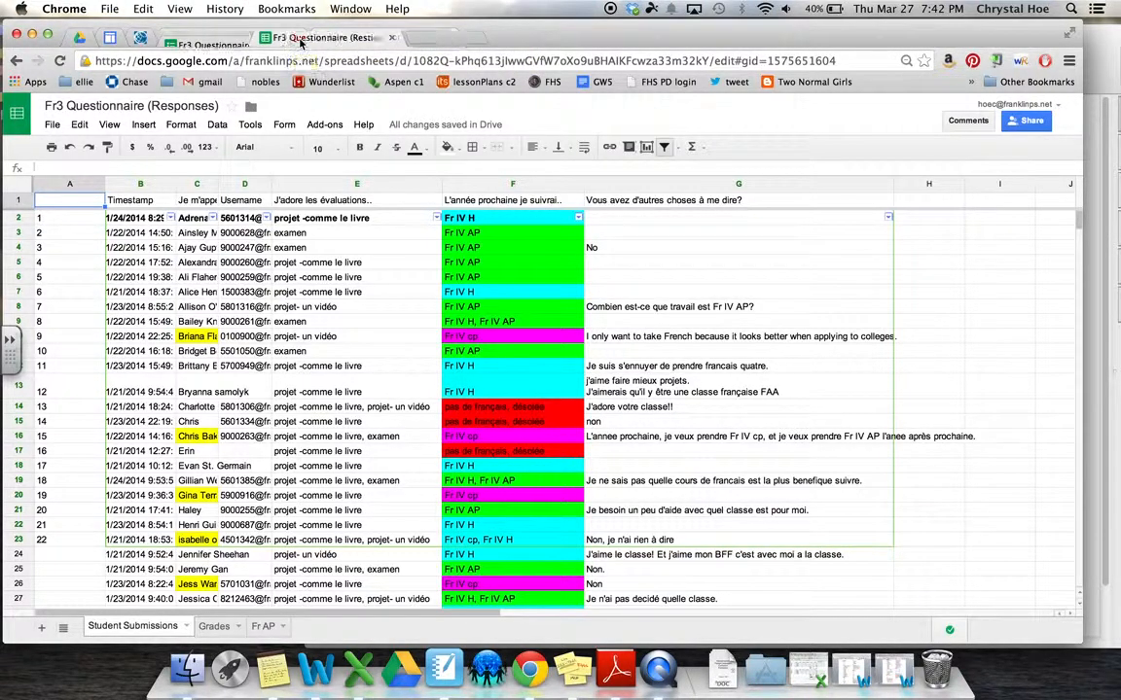
click(298, 38)
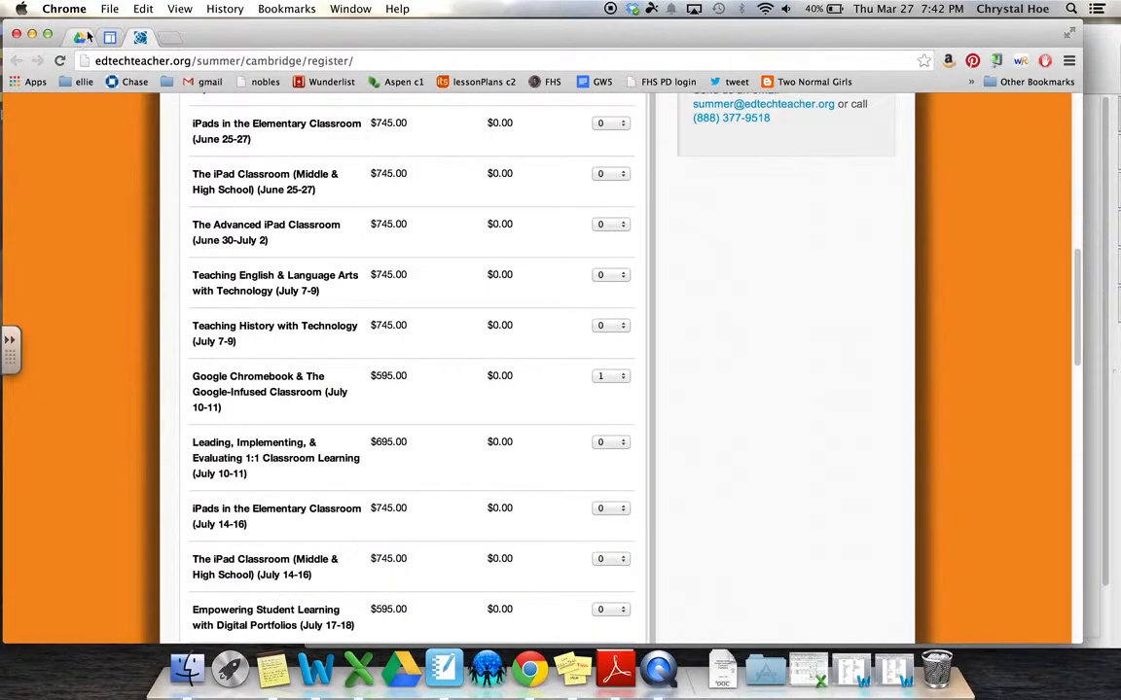
click(80, 37)
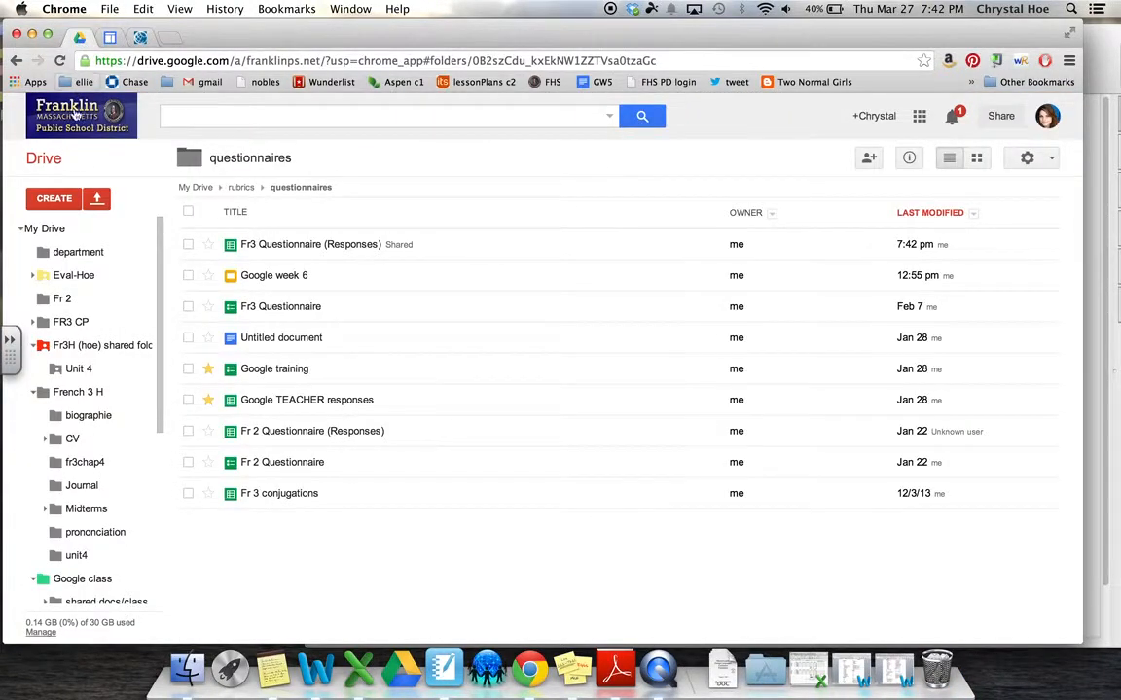
click(65, 201)
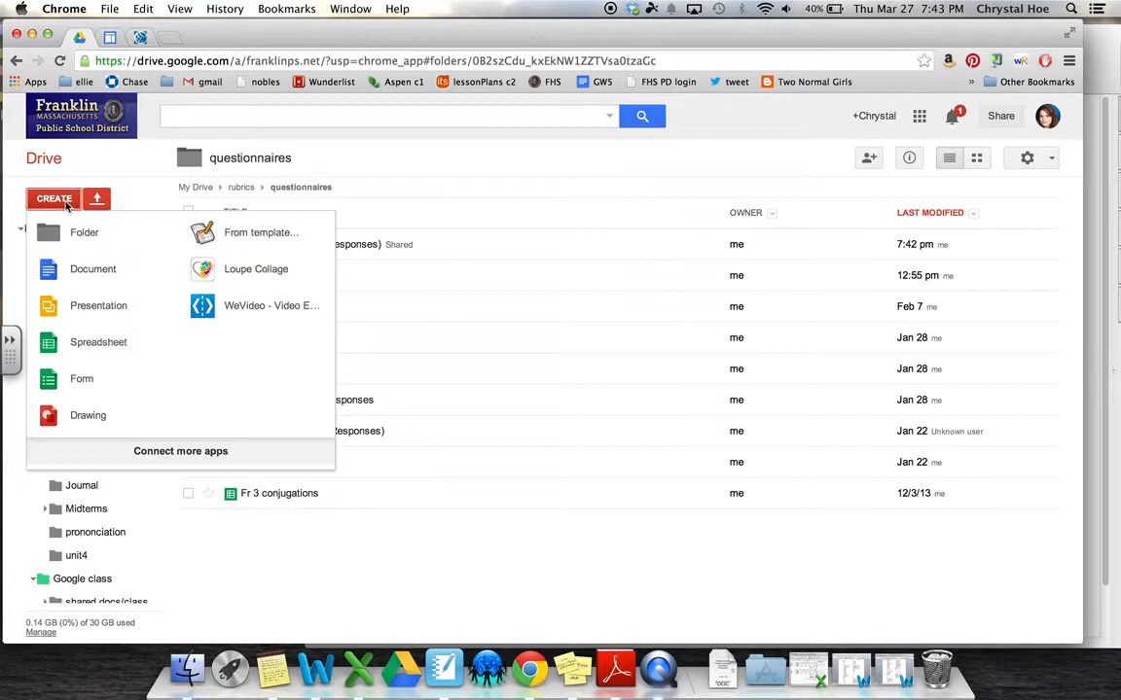
click(86, 308)
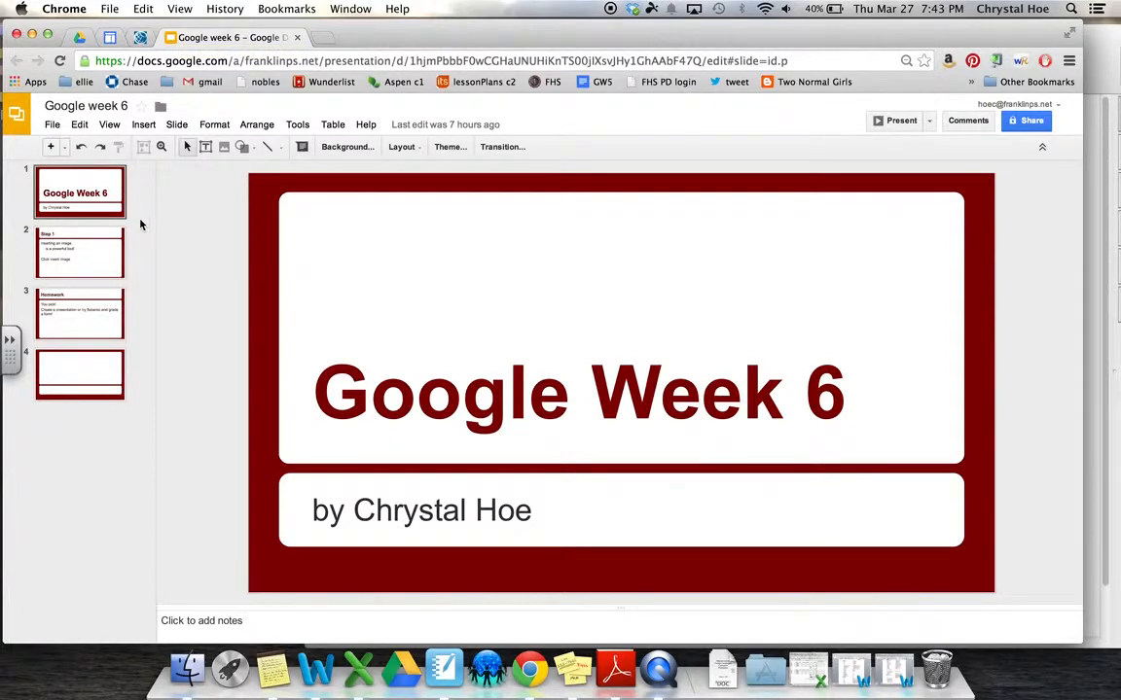
Insert a second slide titled 'Google is like Powerpoint'
click(51, 147)
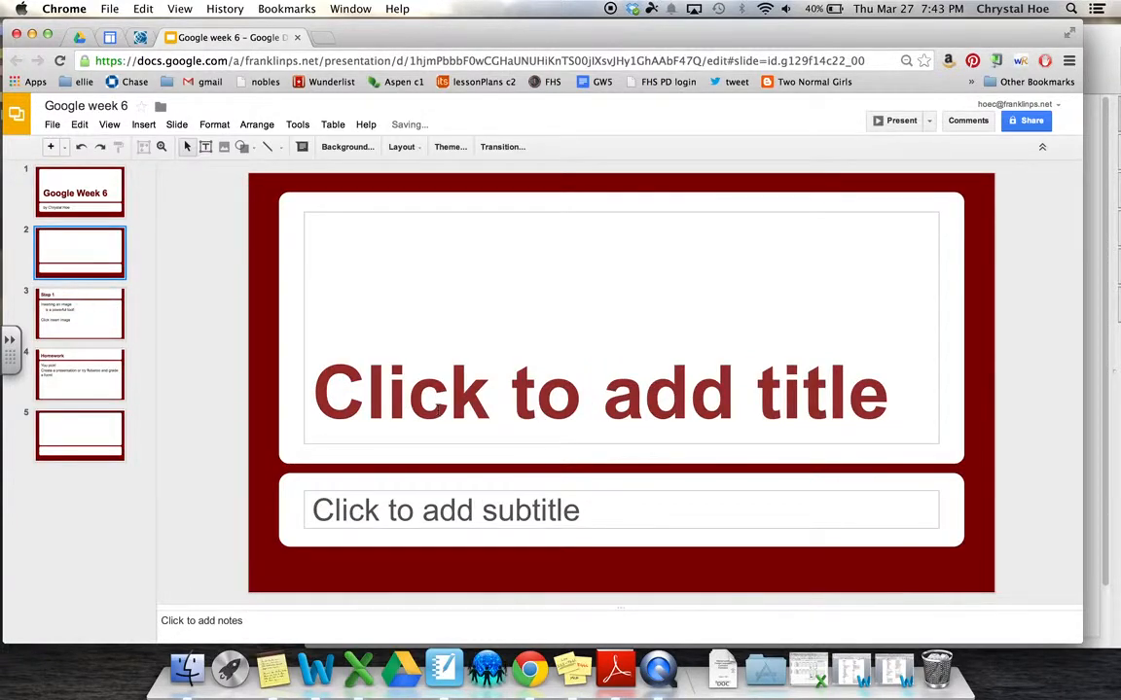
click(437, 410)
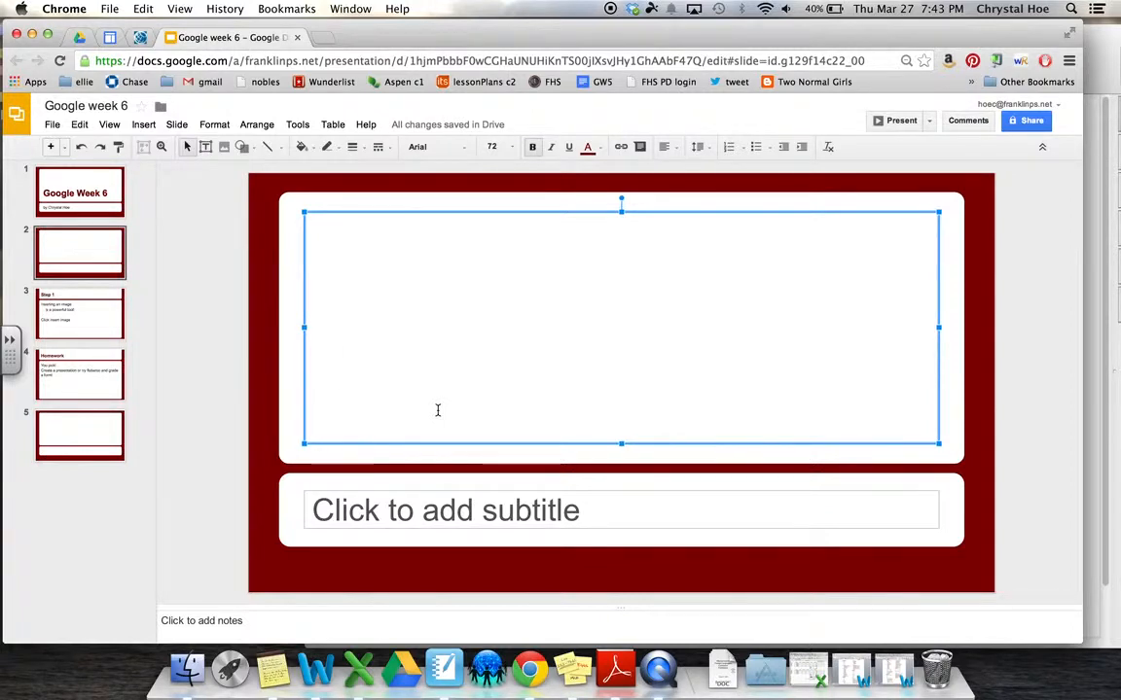
text(Google )
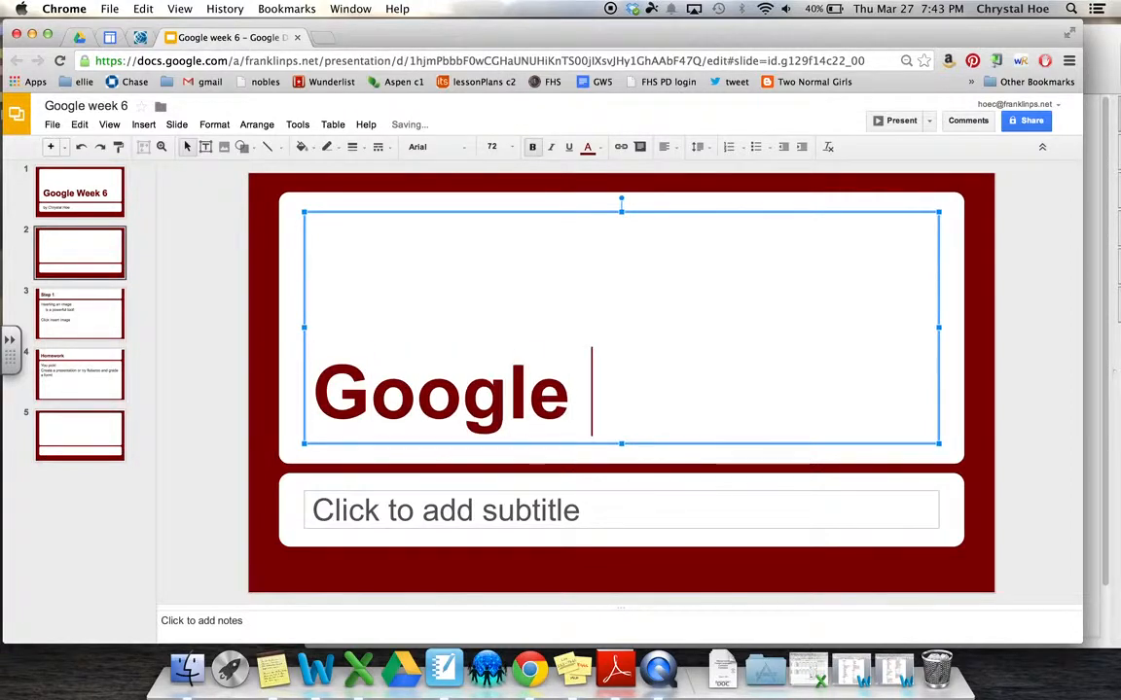
text(is like Power)
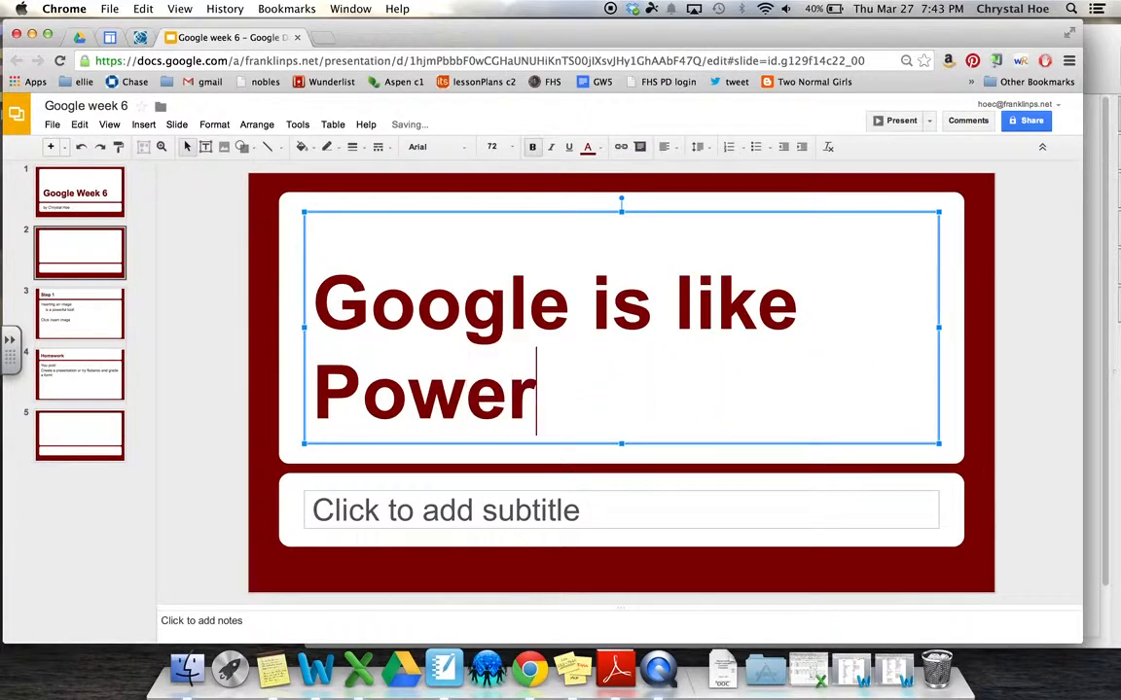